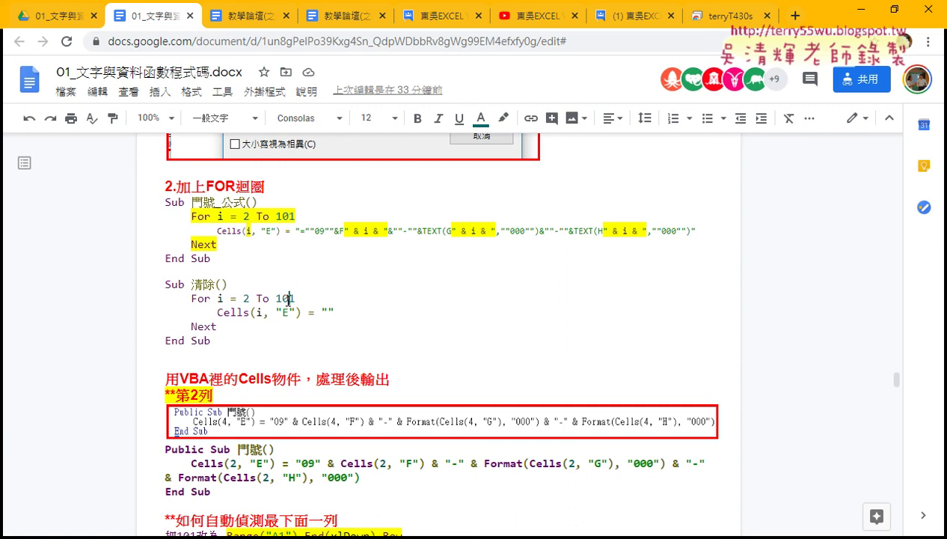
Step: Highlight the formula's string-building part and the empty quotes in the clearing sub notes
drag(298, 230, 690, 233)
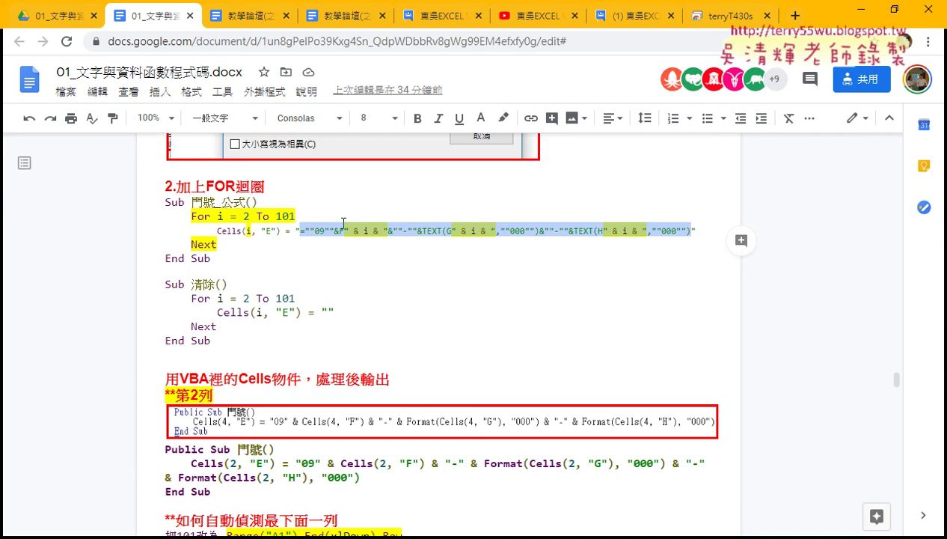
click(299, 215)
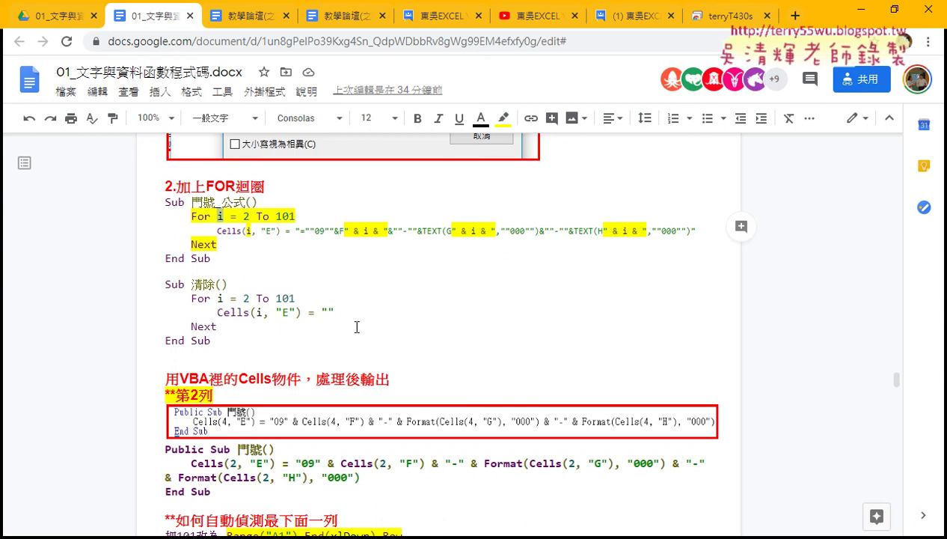
click(331, 311)
double_click(330, 311)
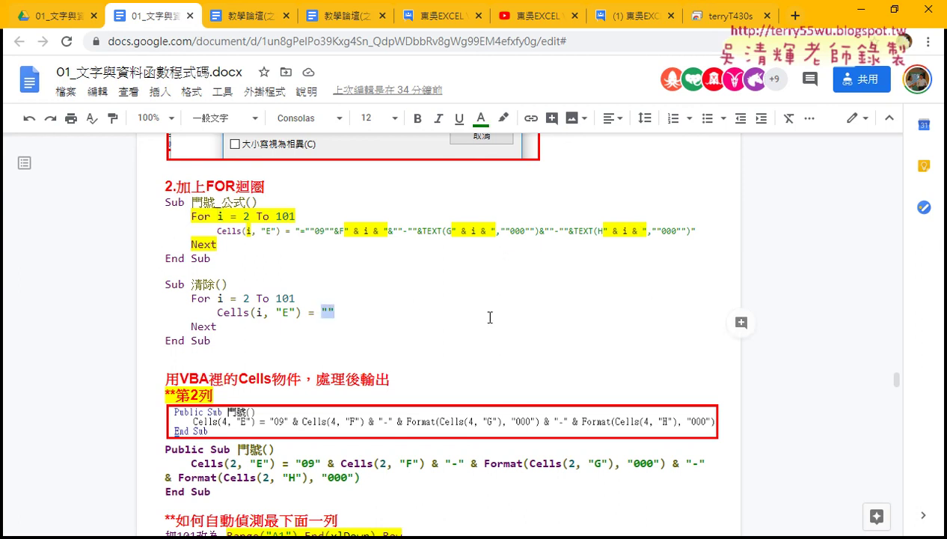
Step: Scroll down the notes and highlight the 年次 macro code
scroll(516, 332, down, 2)
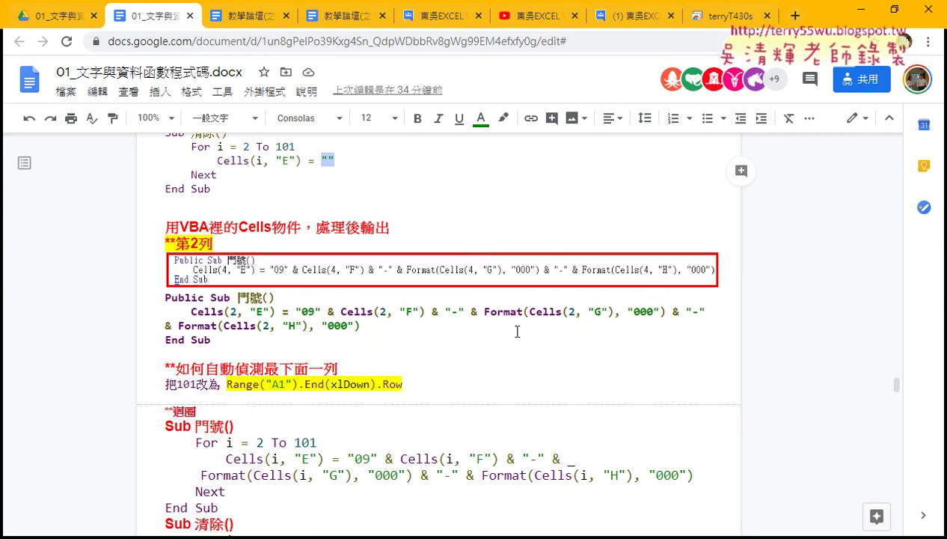
scroll(516, 331, down, 3)
scroll(516, 332, down, 2)
scroll(516, 332, down, 5)
scroll(516, 330, down, 2)
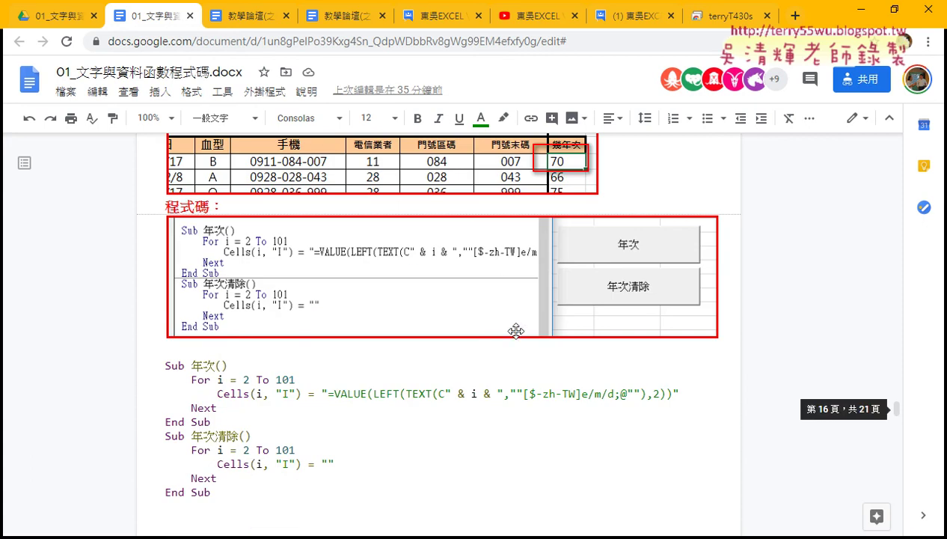
drag(218, 492, 169, 370)
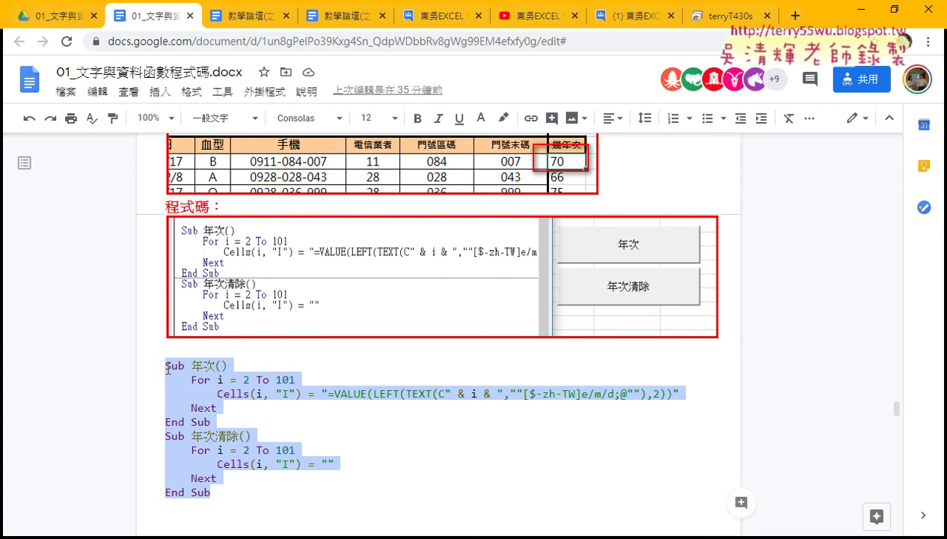
Step: Select Range("A1").End(xlDown).Row in the auto-detect note and bring up the VBA editor
scroll(167, 368, up, 2)
scroll(167, 368, up, 1)
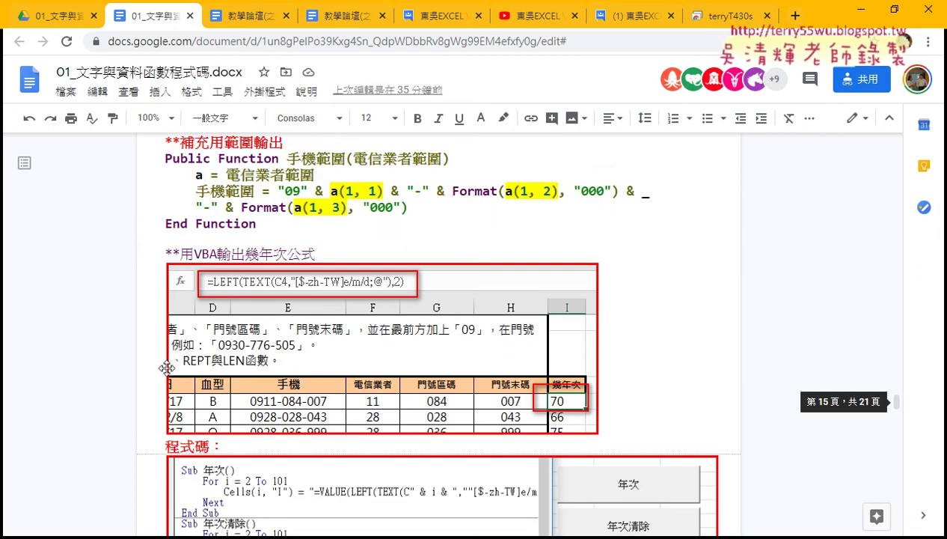
scroll(167, 369, up, 3)
scroll(167, 369, up, 2)
scroll(167, 368, up, 2)
scroll(168, 369, up, 3)
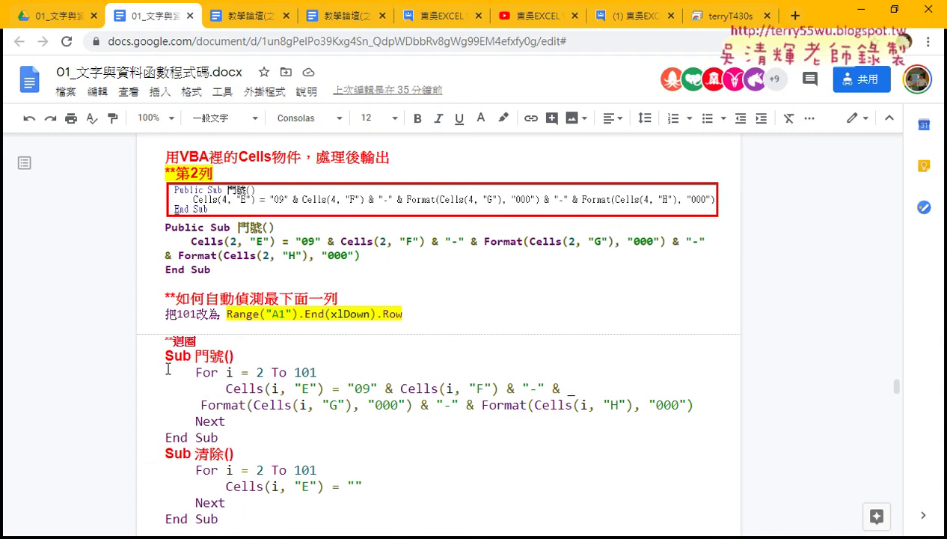
scroll(167, 368, up, 1)
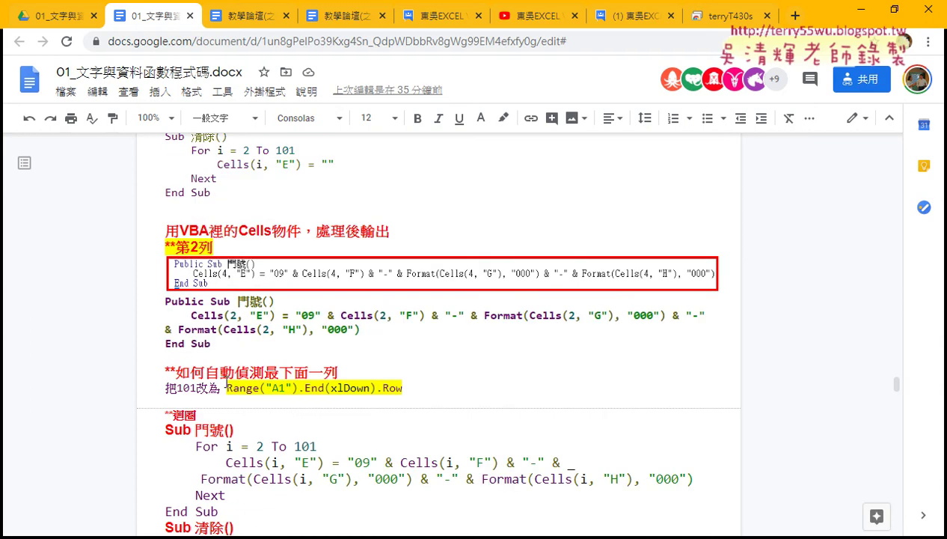
drag(227, 388, 404, 388)
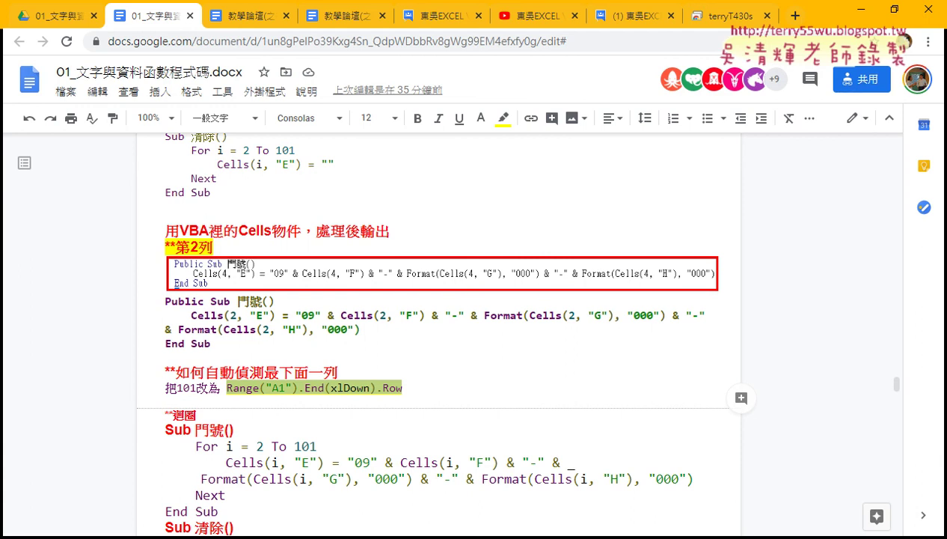
click(562, 464)
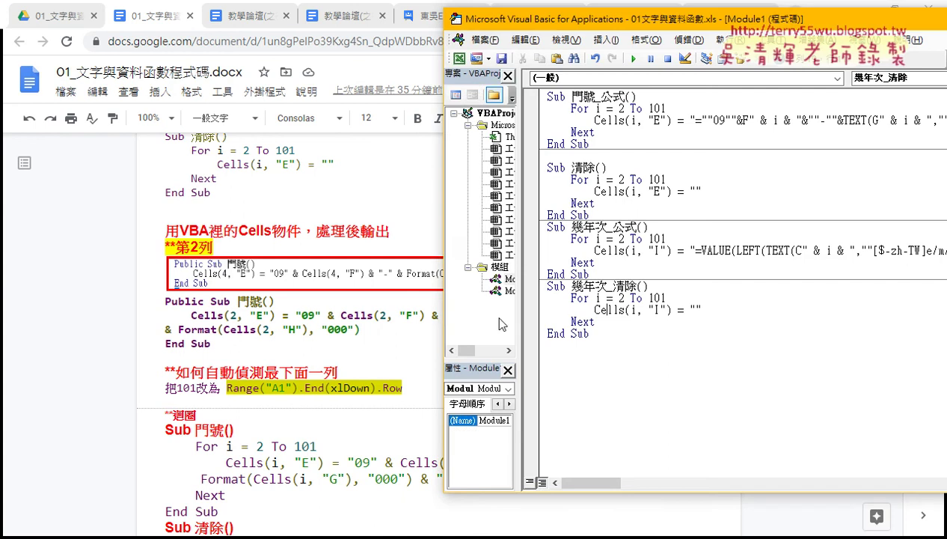
Step: Hide the browser, select the first loop's 101 upper bound, and bring the worksheet forward
drag(817, 11, 814, 26)
click(860, 9)
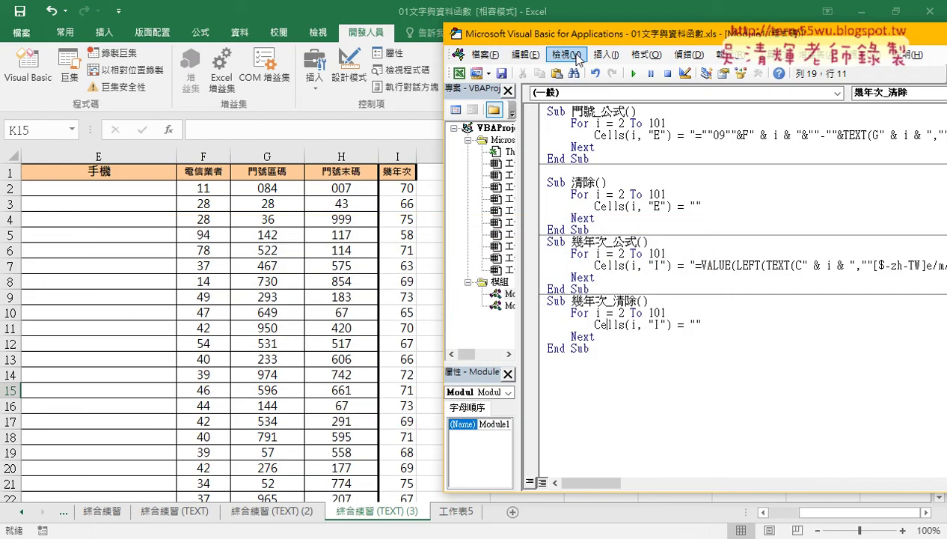
drag(665, 123, 648, 123)
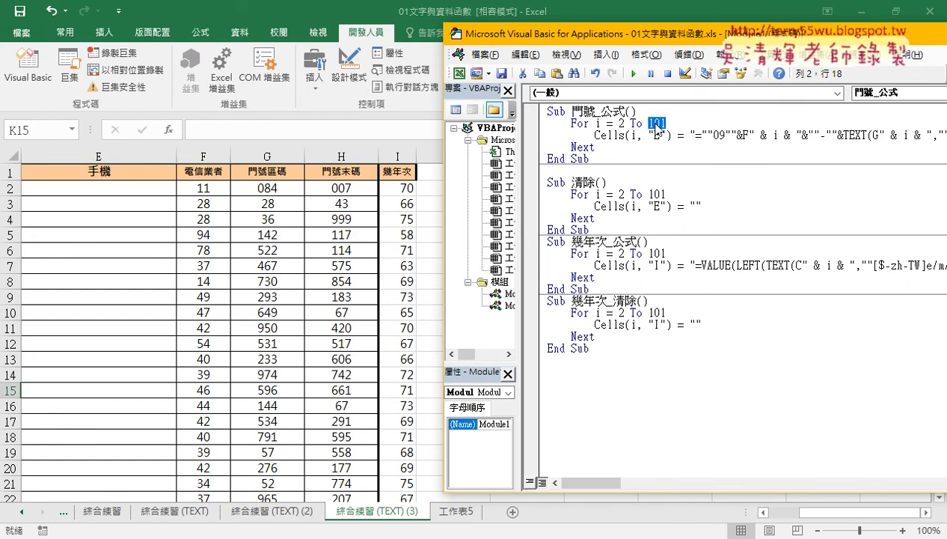
right_click(657, 127)
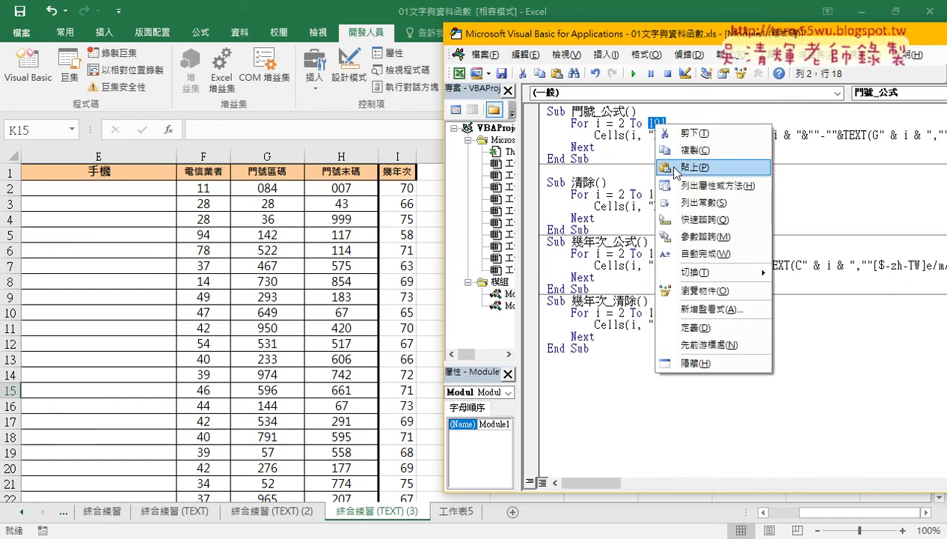
click(307, 274)
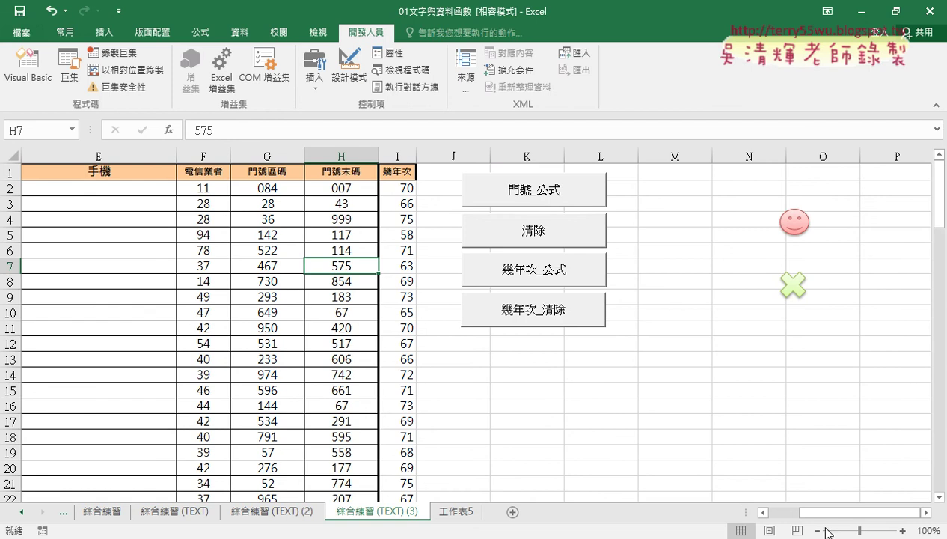
Step: Jump from A14 to the last data row and delete rows 100–101
drag(823, 512, 767, 512)
click(43, 376)
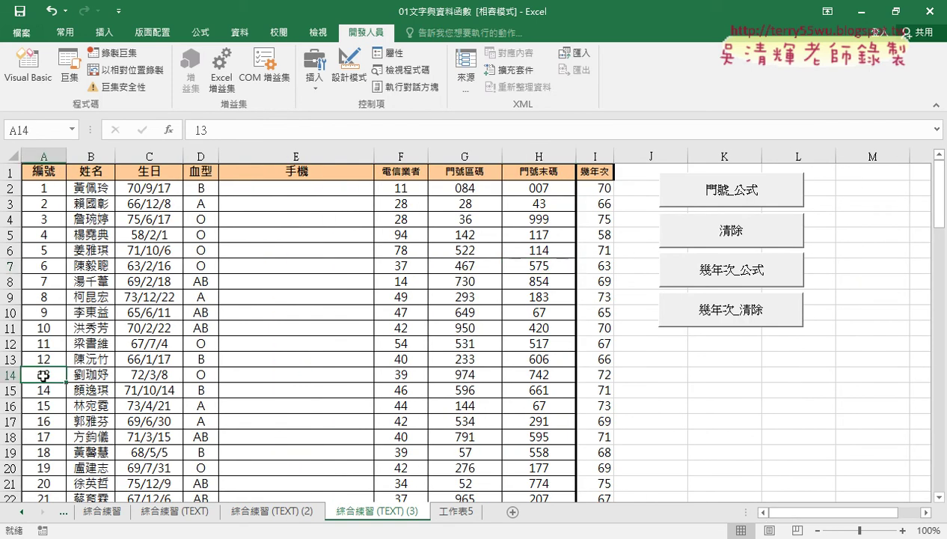
key(ctrl+Down)
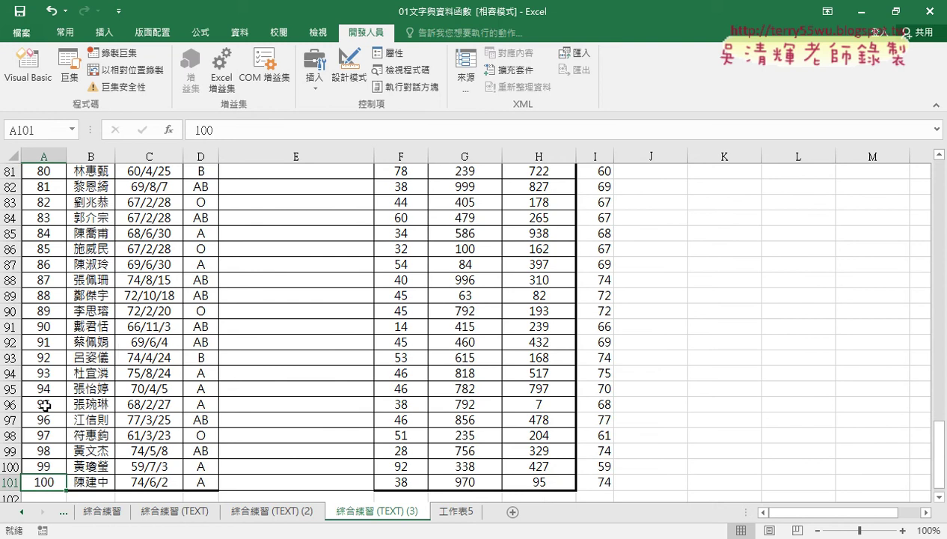
scroll(49, 443, down, 1)
drag(14, 435, 15, 426)
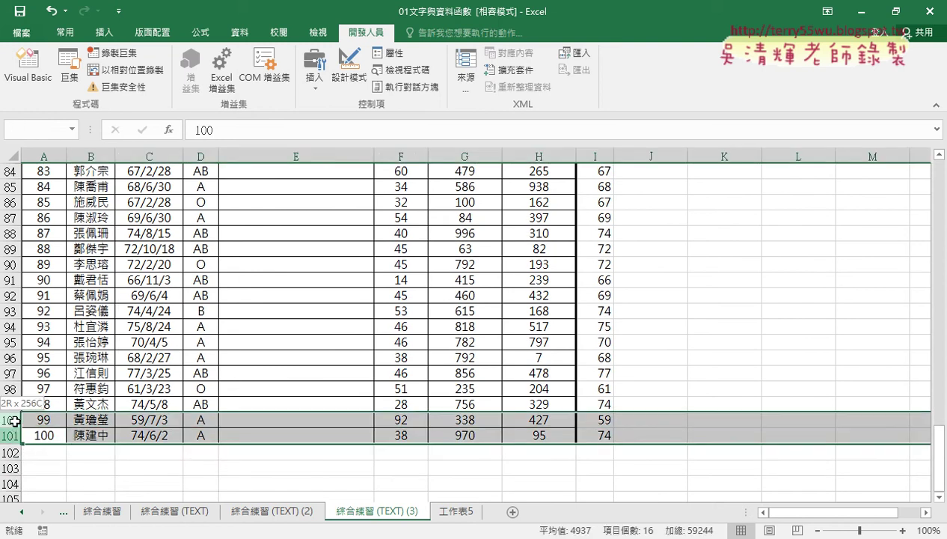
right_click(132, 424)
click(180, 335)
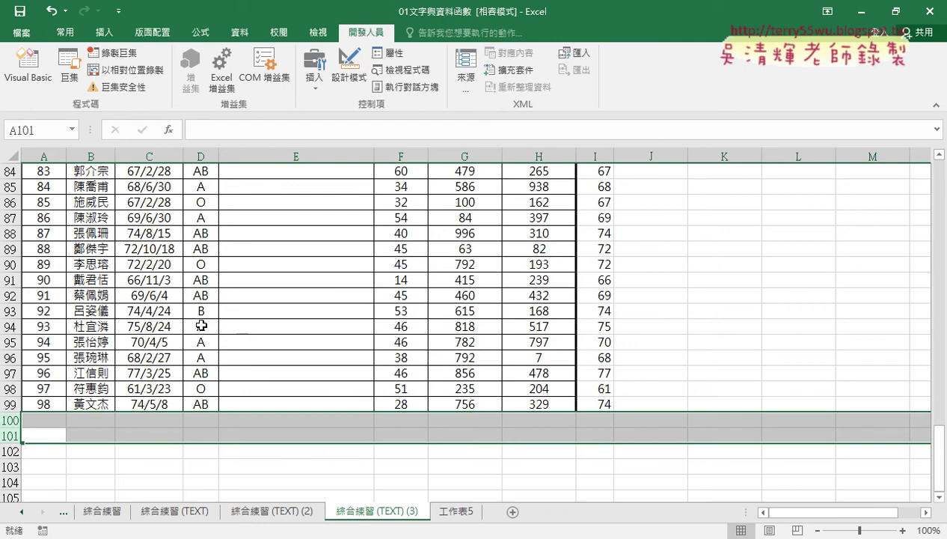
Step: Run the 門號_公式 macro to fill column E, then go to sheet 綜合練習 (TEXT) (2)
mouse_move(938, 447)
mouse_down()
mouse_move(938, 180)
mouse_move(945, 390)
mouse_move(935, 471)
mouse_up()
click(747, 189)
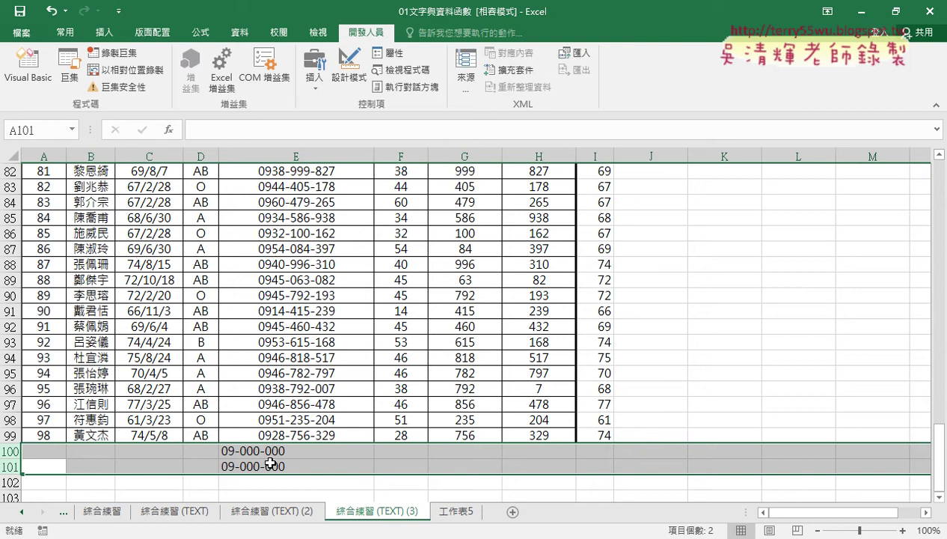
key(ctrl+z)
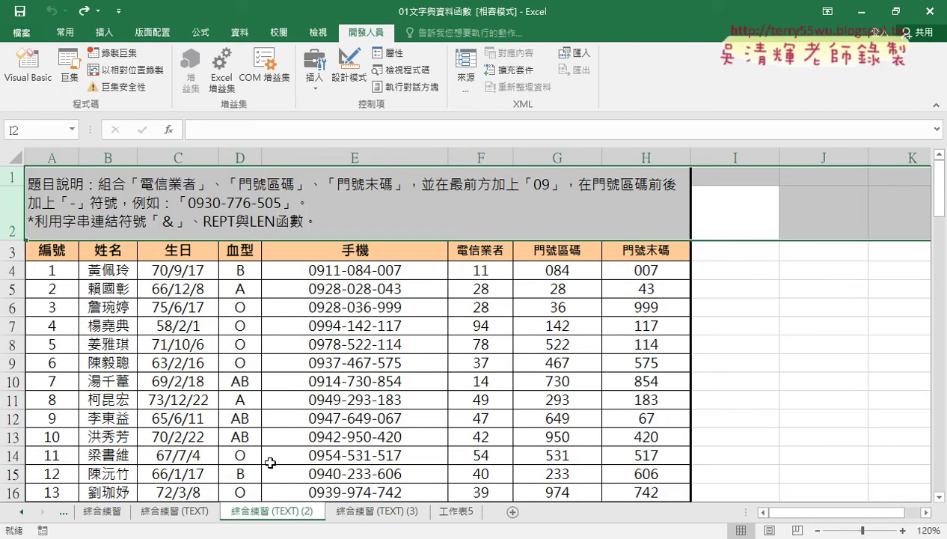
Step: Extend the last two data rows A100:H101 down to fill rows 102–104
key(ctrl+y)
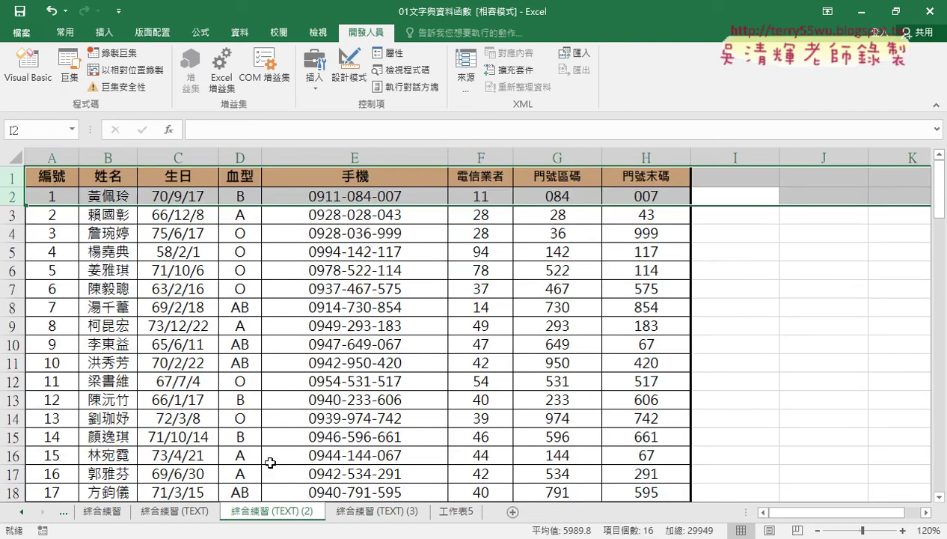
scroll(429, 397, down, 6)
scroll(429, 397, down, 10)
scroll(432, 399, down, 4)
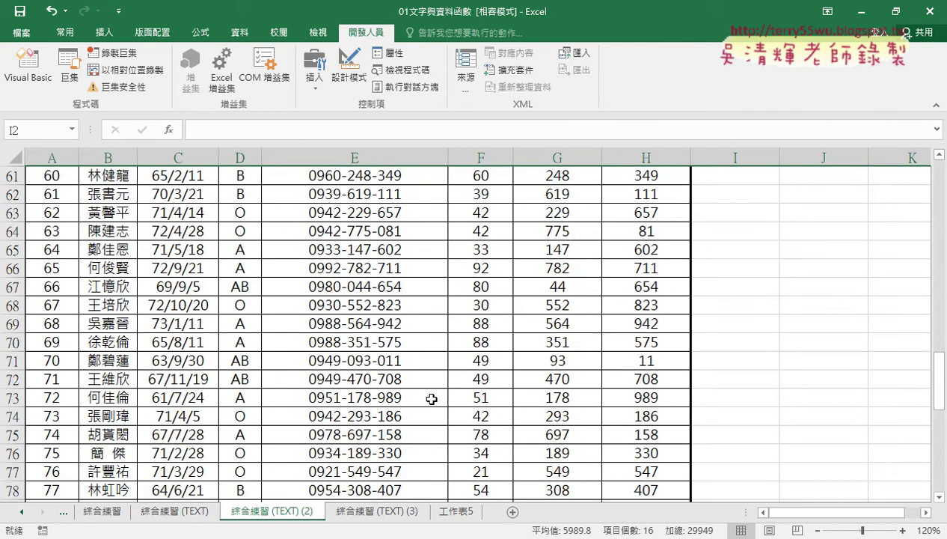
scroll(432, 399, down, 10)
scroll(429, 395, down, 2)
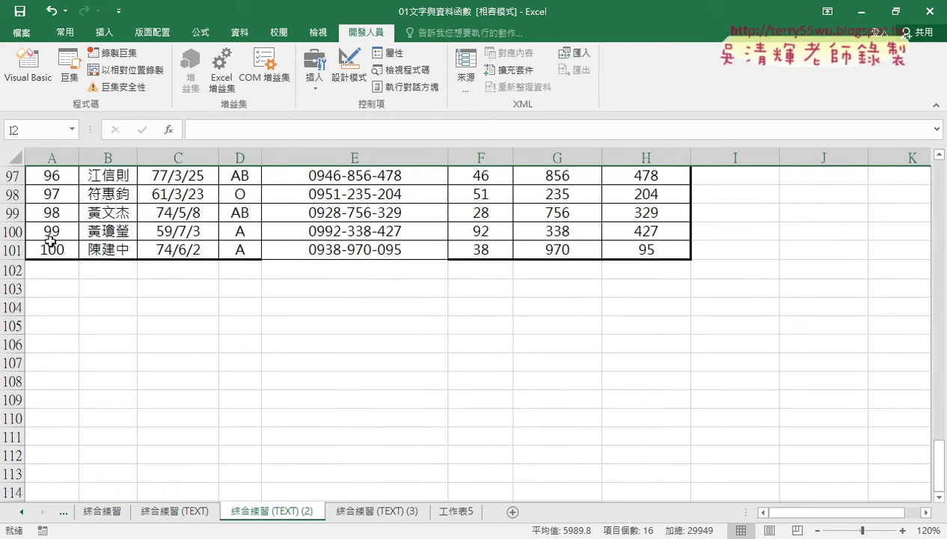
drag(51, 239, 664, 257)
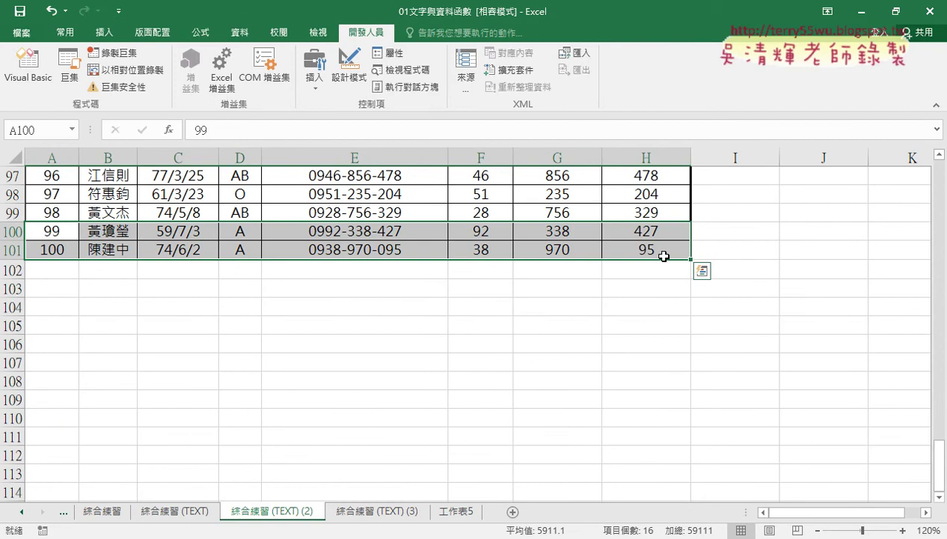
drag(690, 259, 683, 312)
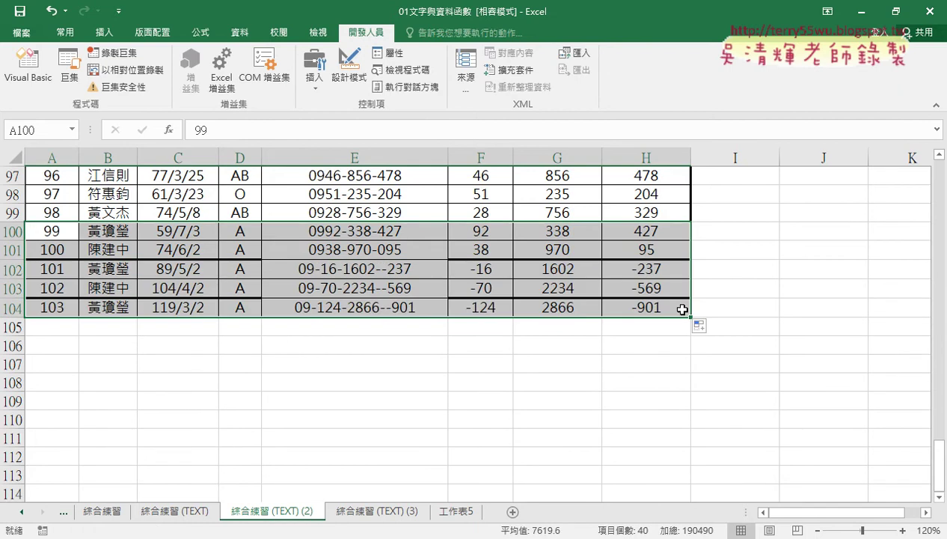
Step: Trim the extra digits in G102:G104, e.g. G102 to 16 and G104 to 28
double_click(562, 268)
mouse_move(559, 269)
mouse_down()
mouse_move(596, 269)
mouse_move(574, 288)
mouse_up()
key(Delete)
click(561, 287)
key(Delete)
double_click(557, 307)
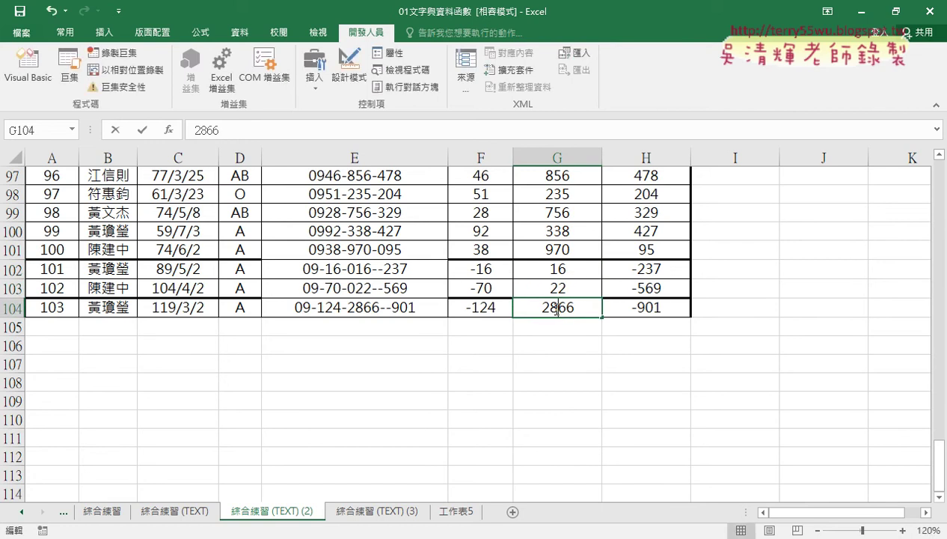
key(Delete)
key(Delete)
click(643, 264)
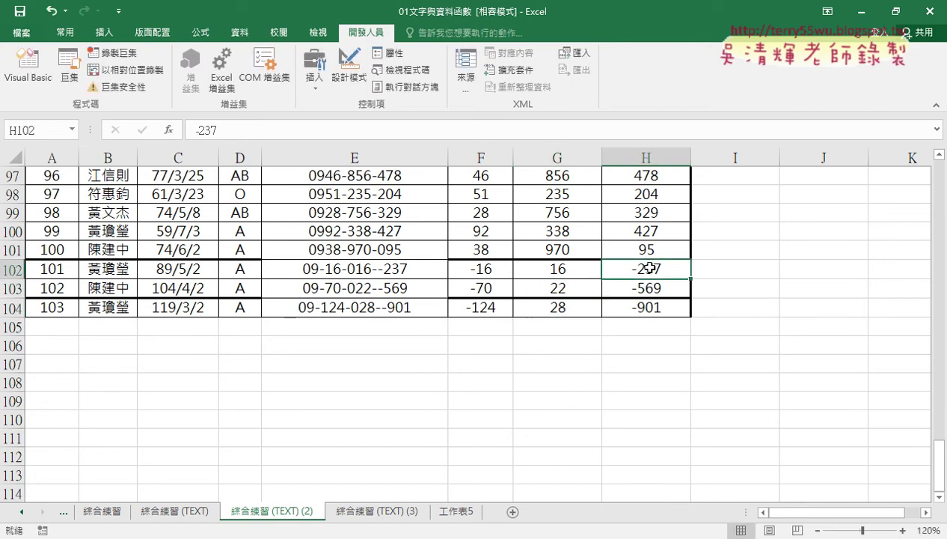
Step: Remove the minus signs in F102:F104 so they read 16, 70 and 24
double_click(471, 268)
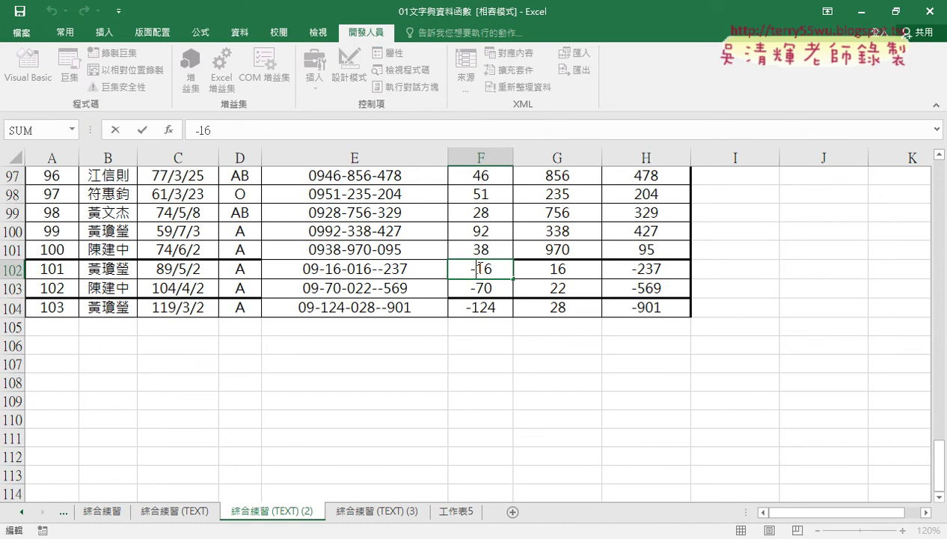
mouse_move(475, 268)
mouse_down()
mouse_move(449, 268)
mouse_move(476, 296)
mouse_up()
key(Delete)
click(485, 287)
double_click(485, 287)
key(Delete)
click(476, 306)
double_click(476, 307)
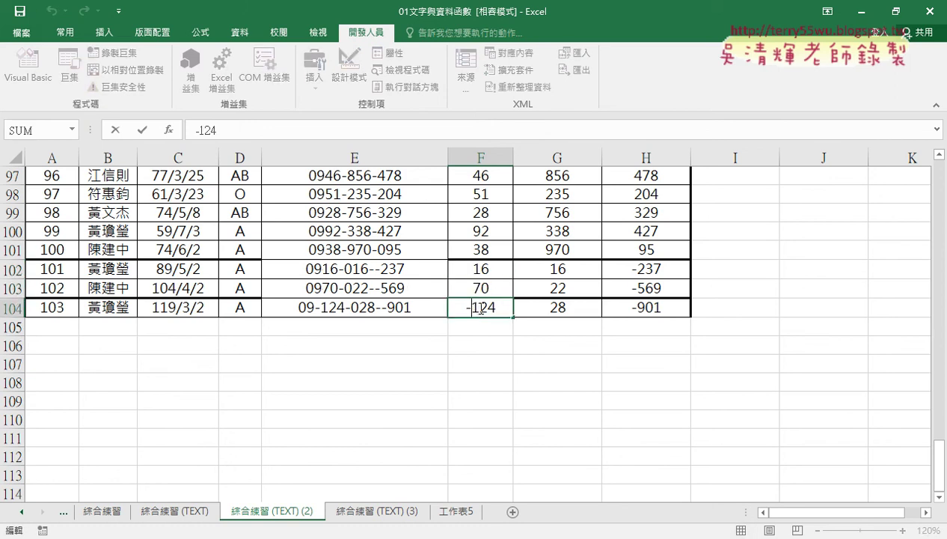
key(BackSpace)
key(Delete)
click(642, 270)
Step: Strip the leading -2, -5, -9 from H102:H104, leaving 37, 69 and 01
double_click(642, 269)
mouse_move(637, 268)
mouse_down()
mouse_move(628, 268)
mouse_move(630, 289)
mouse_move(646, 311)
mouse_up()
key(Delete)
double_click(646, 289)
key(Delete)
double_click(646, 307)
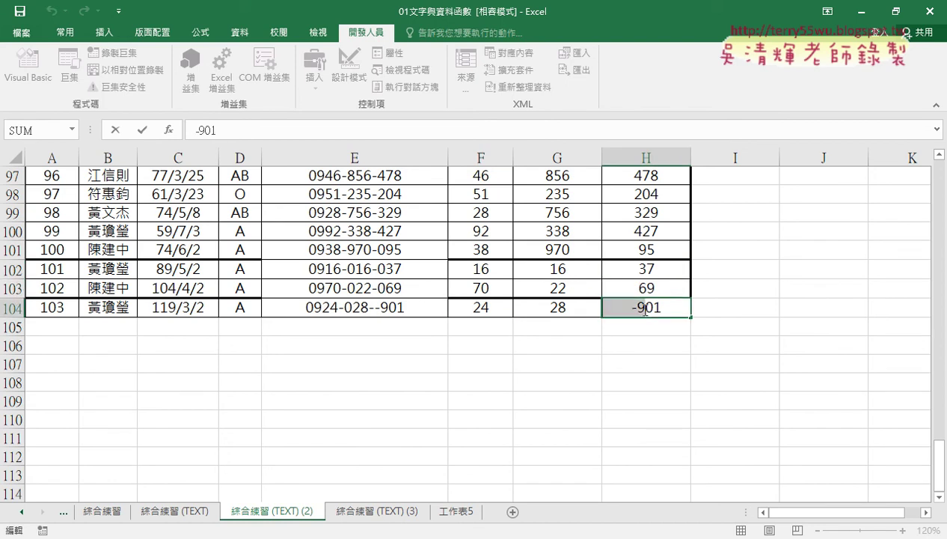
key(Delete)
click(395, 307)
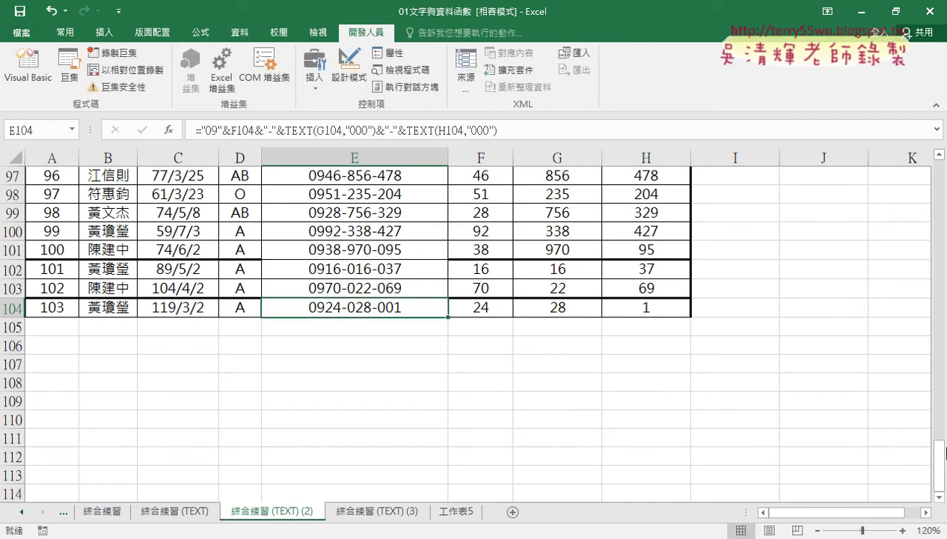
drag(939, 460, 945, 175)
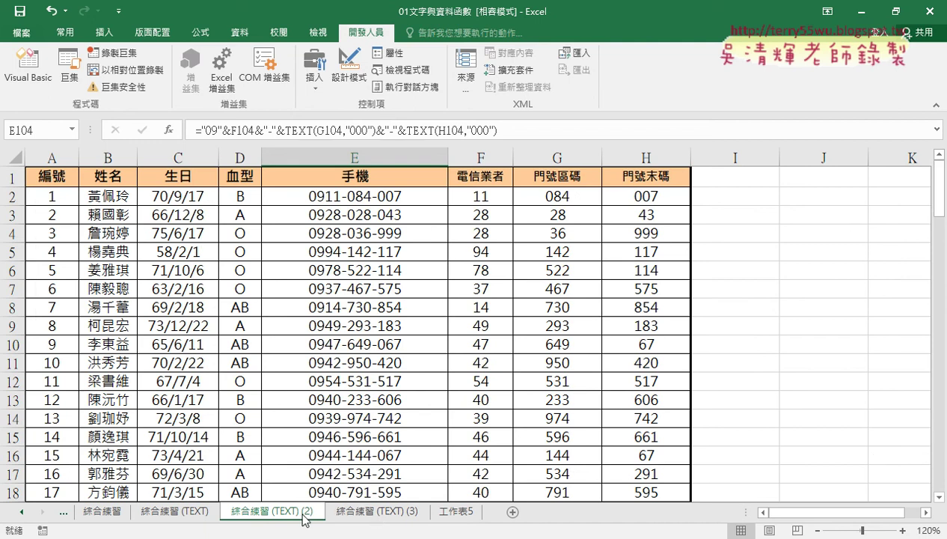
Step: Copy the three added records A102:H104 from sheet 綜合練習 (TEXT) (2)
click(372, 512)
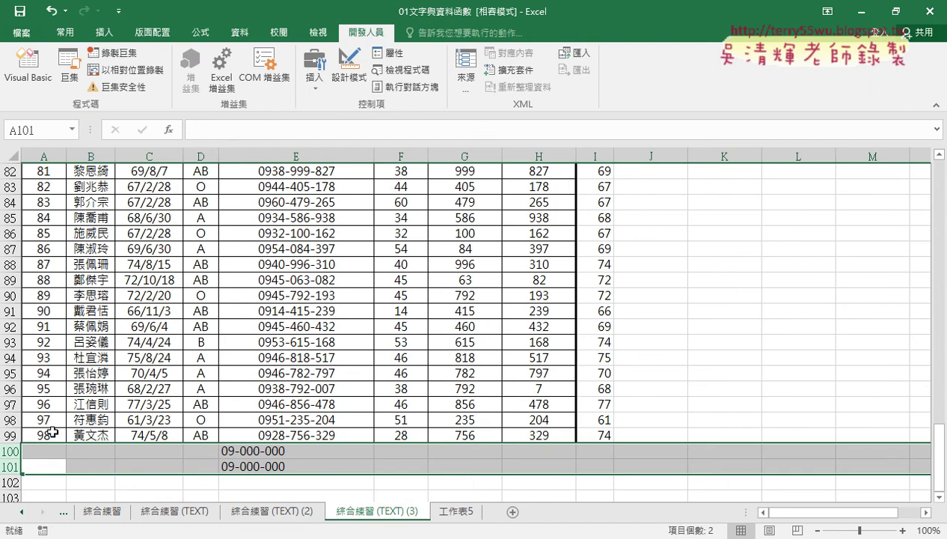
key(ctrl+Page_Up)
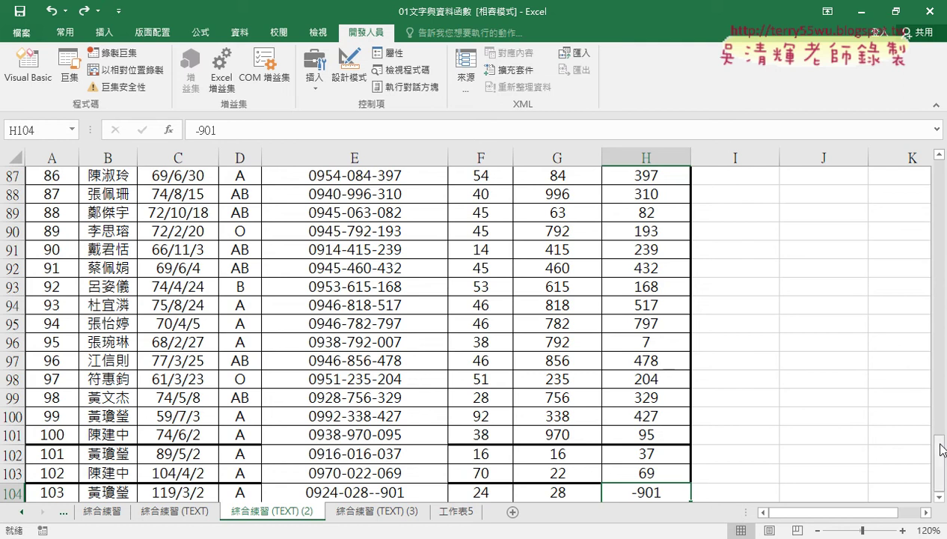
scroll(544, 381, down, 4)
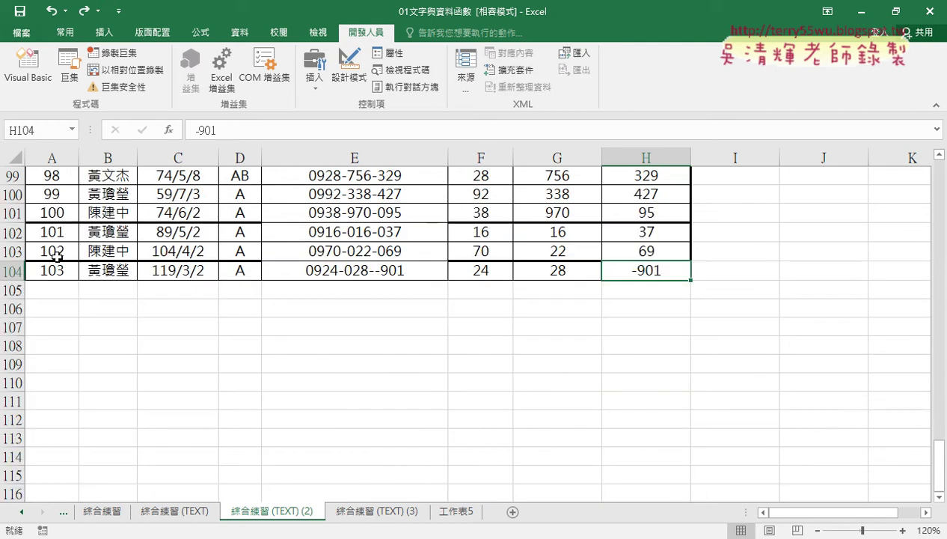
click(52, 232)
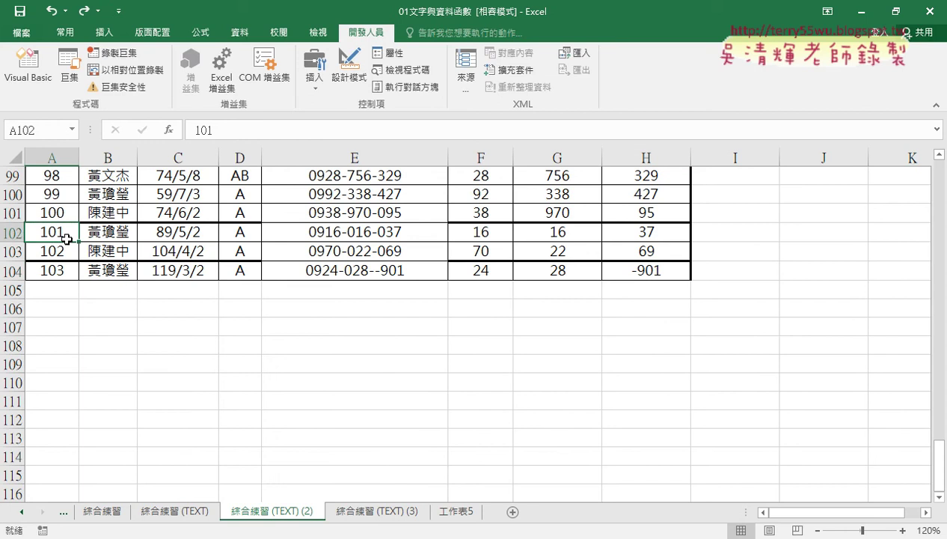
drag(47, 250, 275, 263)
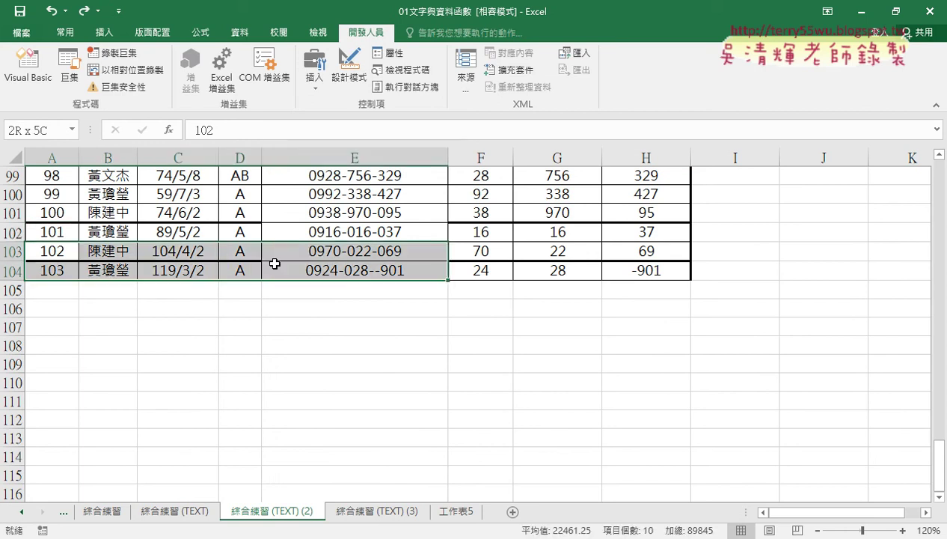
drag(60, 232, 642, 271)
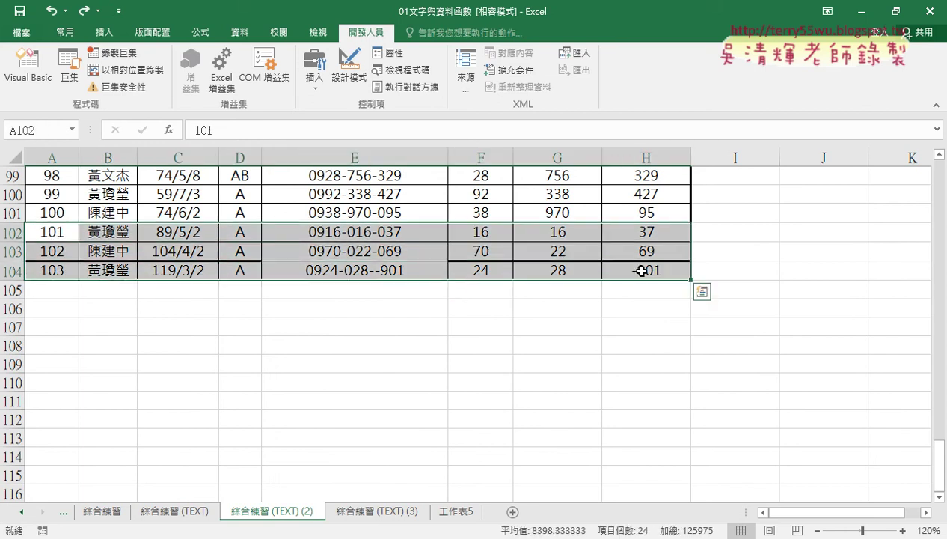
key(ctrl+c)
Step: Paste the records at A100 of sheet 綜合練習 (TEXT) (3) and run the 清除 macro
click(387, 511)
click(33, 453)
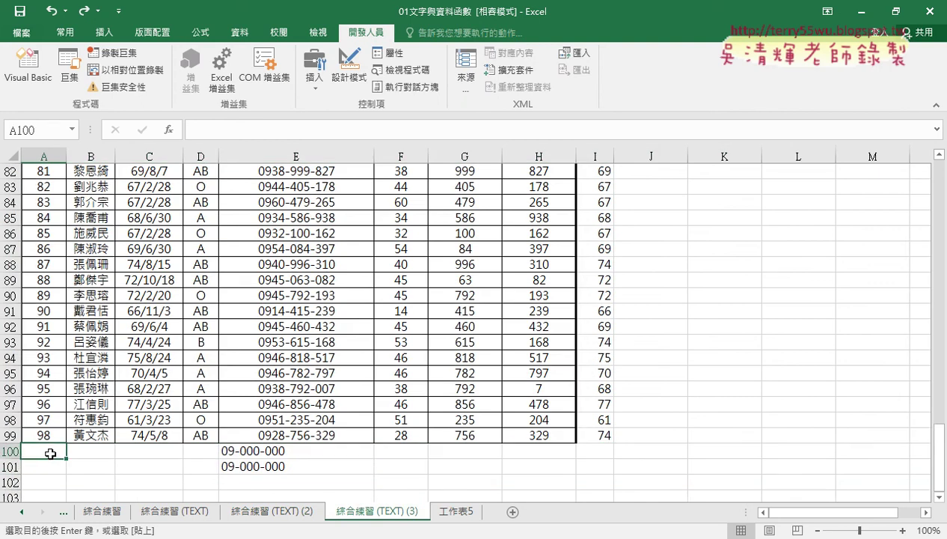
key(ctrl+v)
scroll(271, 452, down, 1)
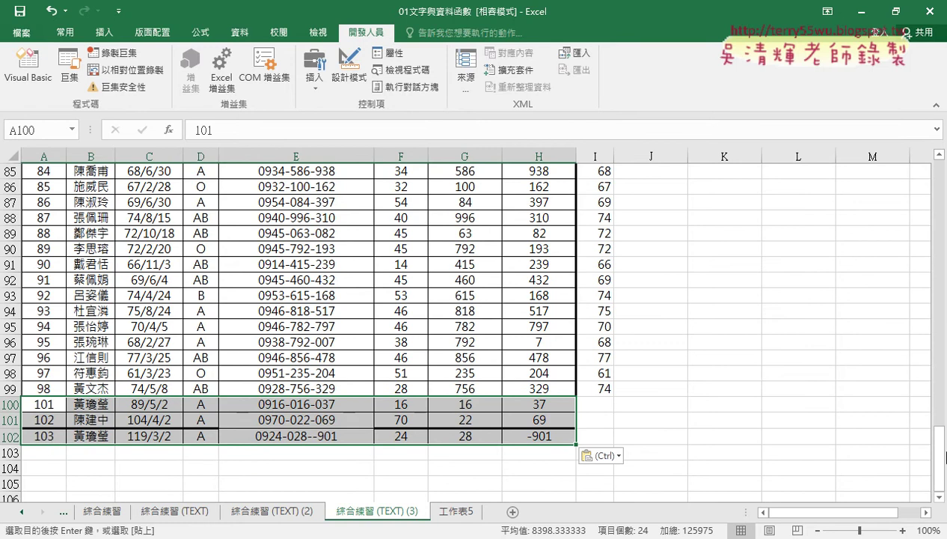
drag(932, 453, 942, 203)
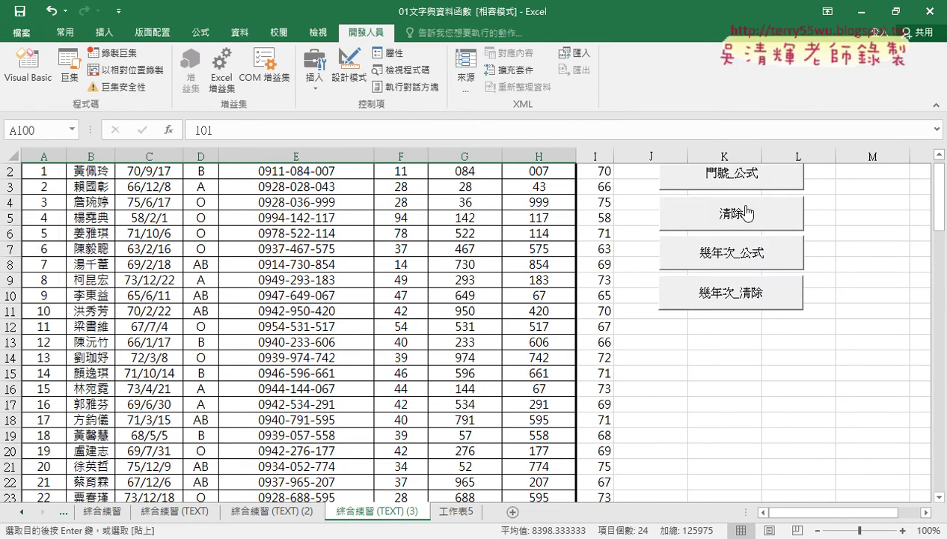
click(744, 217)
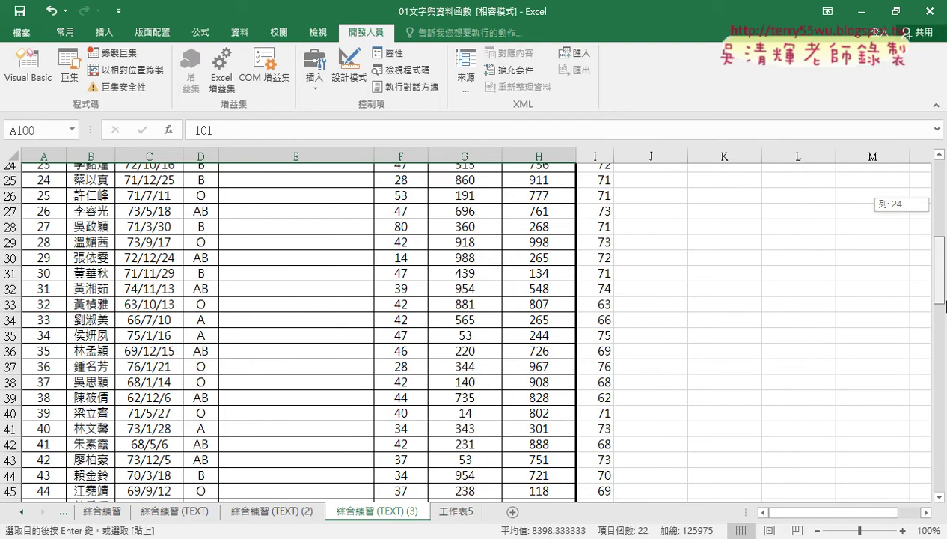
drag(944, 210, 945, 473)
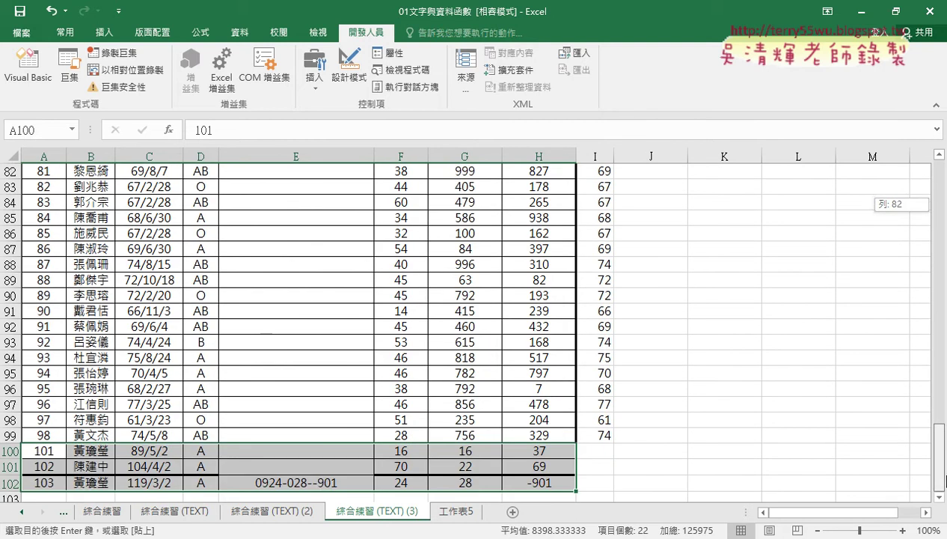
Step: Delete the leftover formula in E102 and rerun 門號_公式 to refill column E
click(318, 482)
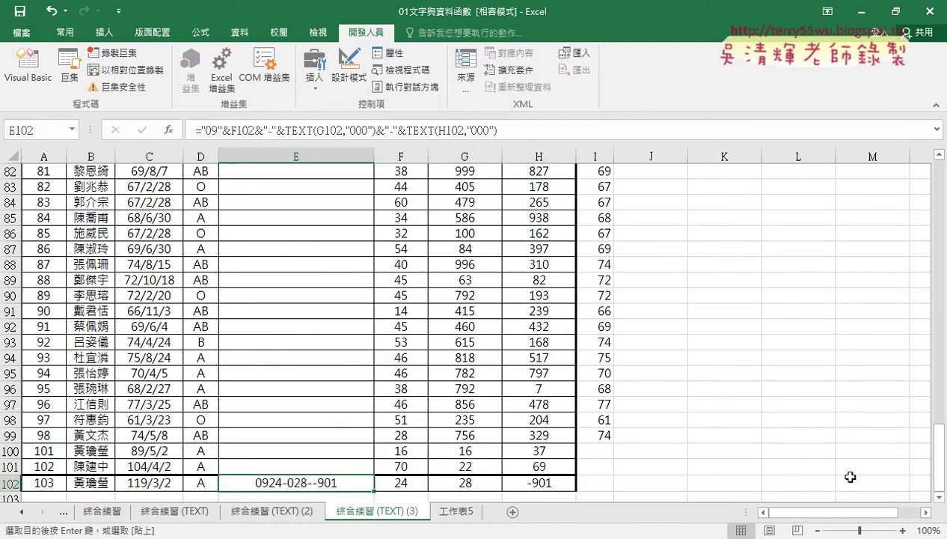
key(Delete)
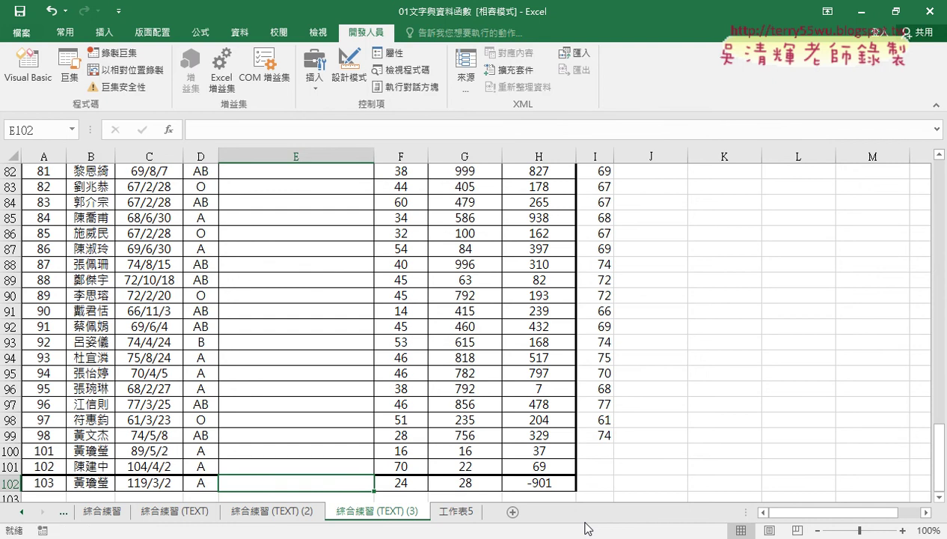
drag(939, 449, 939, 190)
click(771, 193)
Step: Check the bottom rows and open the Visual Basic editor
scroll(442, 341, down, 8)
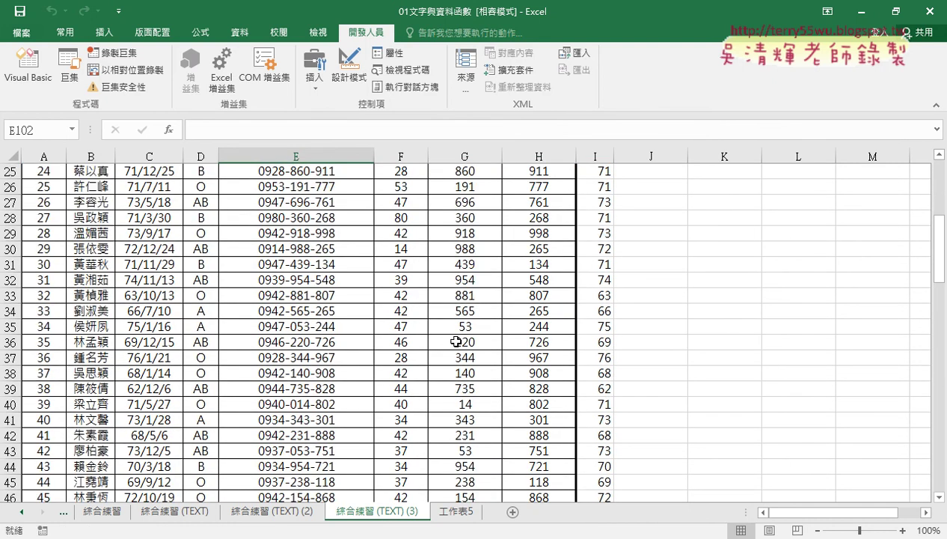
scroll(441, 340, down, 9)
scroll(441, 340, down, 4)
scroll(442, 343, down, 8)
scroll(442, 343, down, 3)
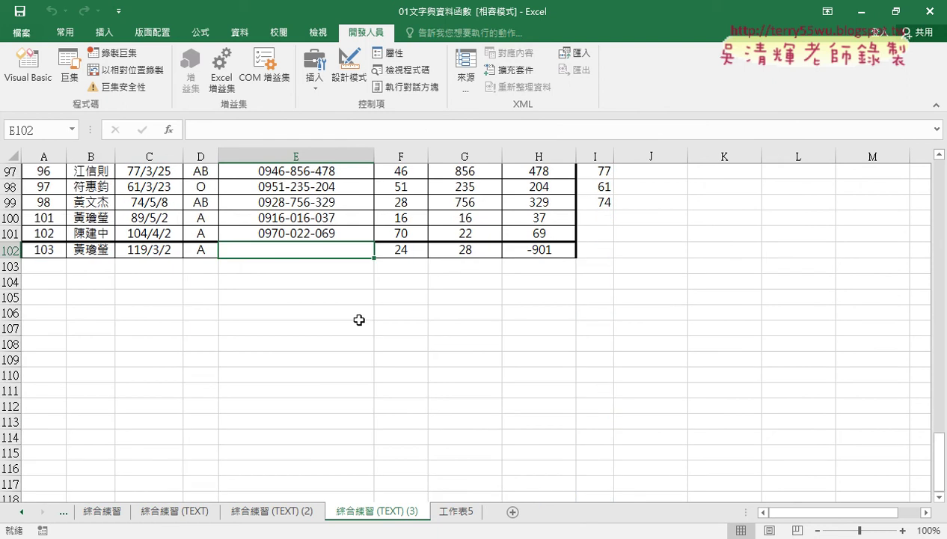
click(28, 67)
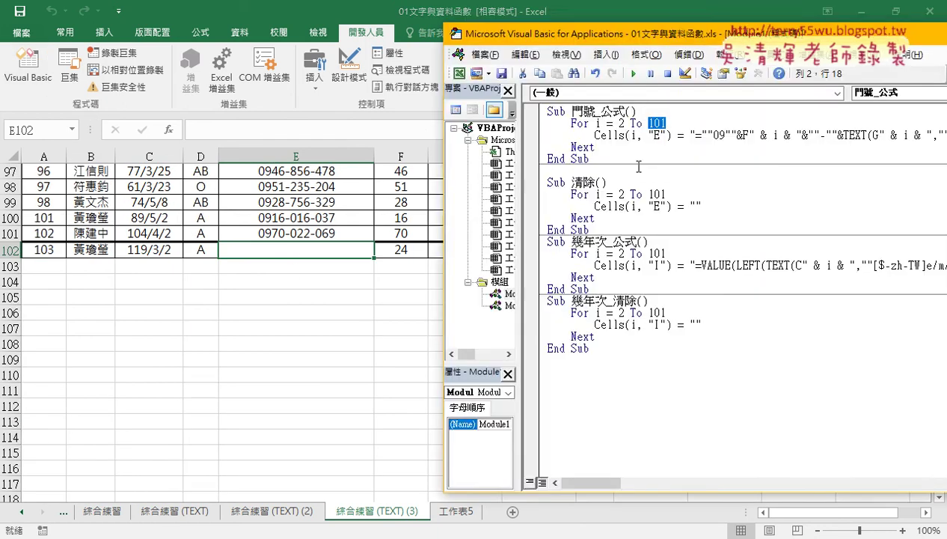
Step: Replace 101 with Range("A1").End(xlDown).Row in both the 門號_公式 and 清除 For loops
drag(642, 34, 380, 35)
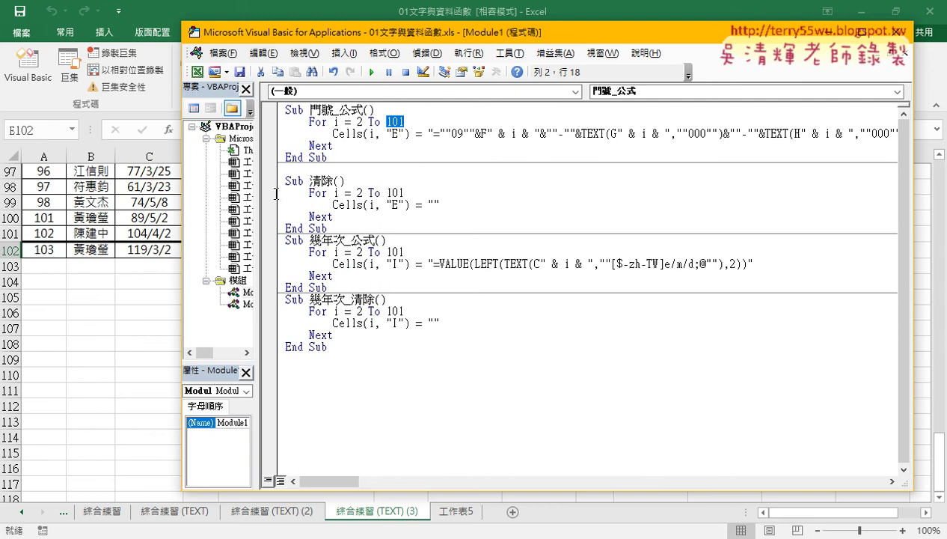
right_click(396, 124)
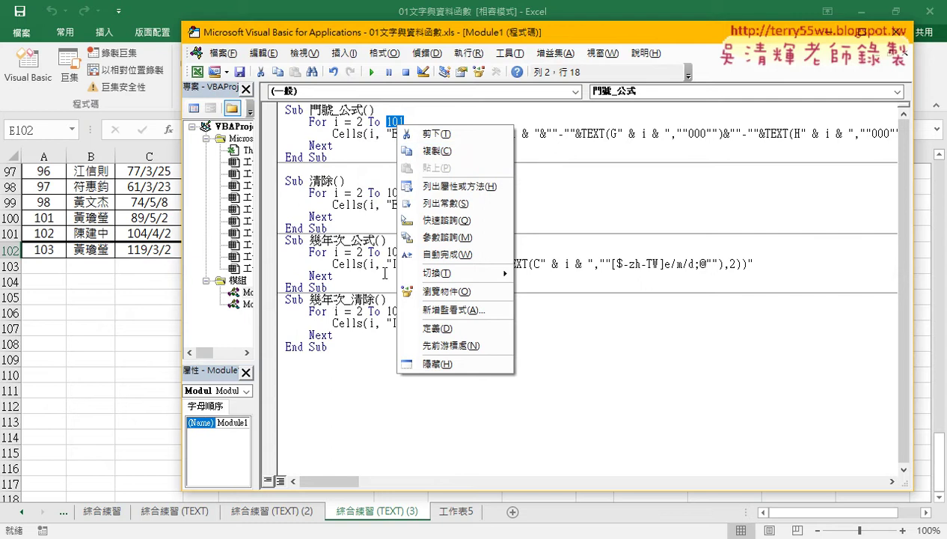
key(alt+Tab)
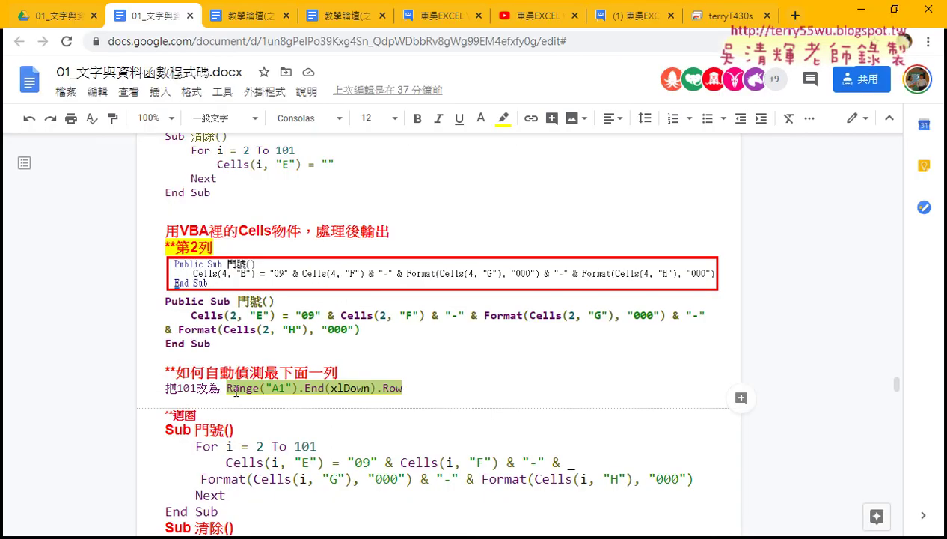
click(859, 9)
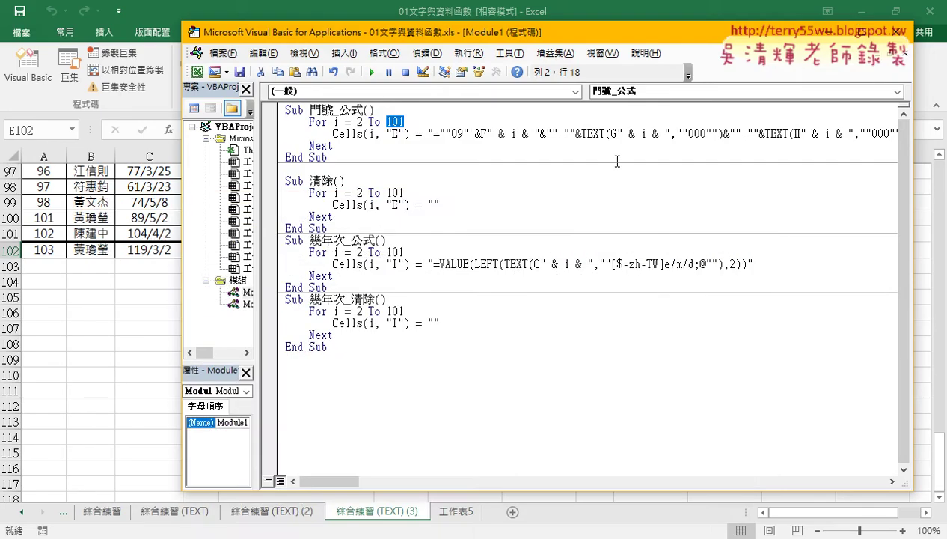
key(ctrl+v)
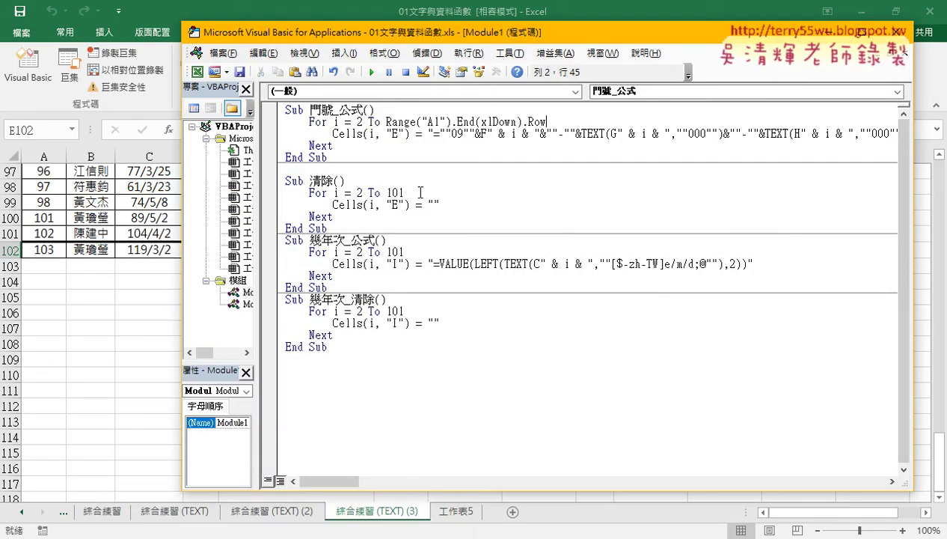
drag(405, 190, 387, 192)
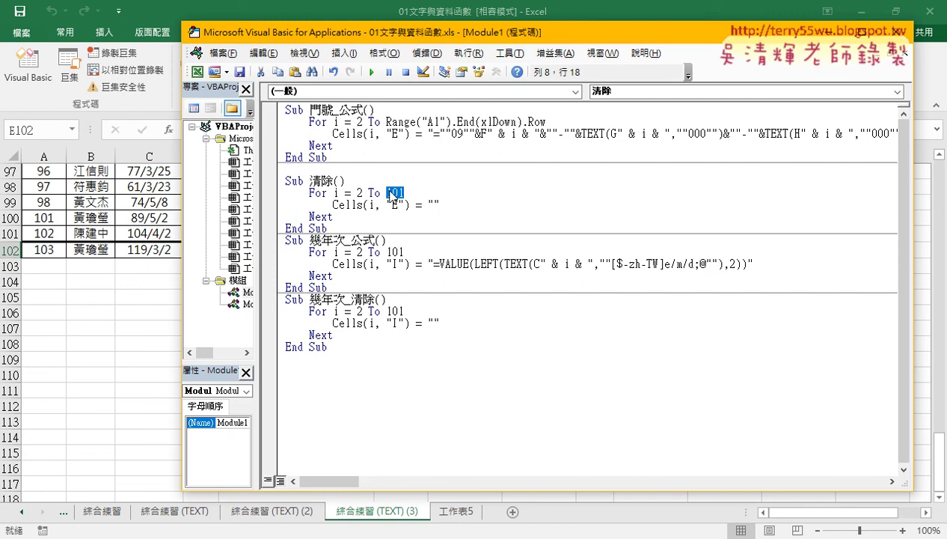
key(ctrl+v)
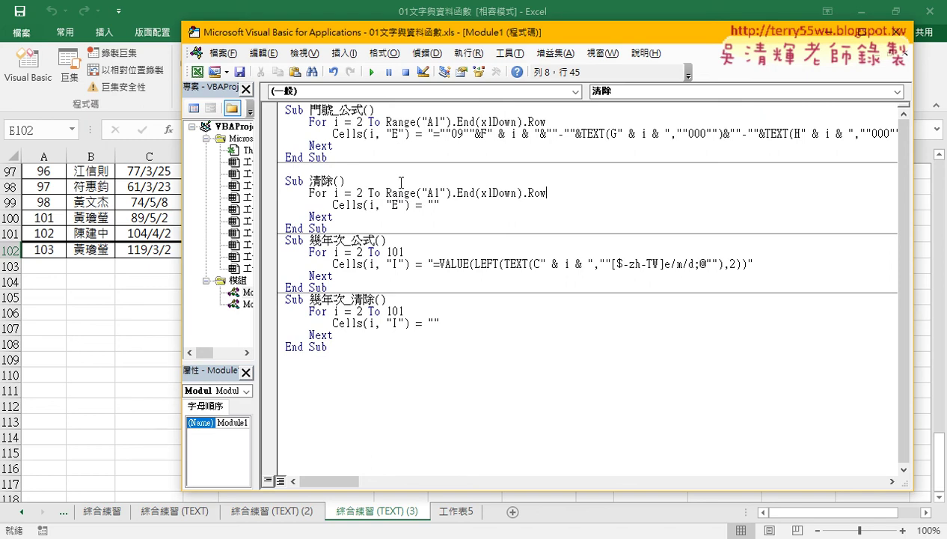
drag(408, 33, 558, 35)
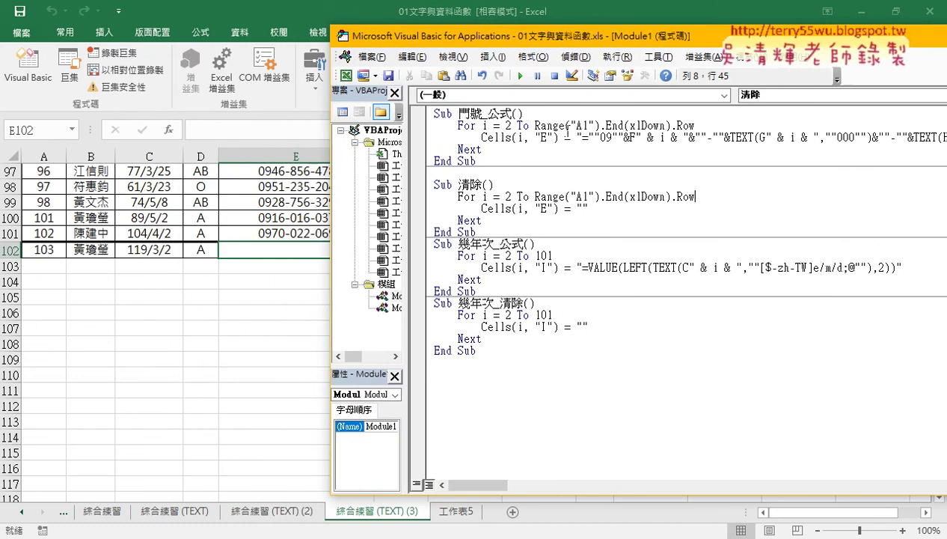
Step: Test by running 清除, then 門號_公式, then 清除 again from the VBA editor
click(548, 208)
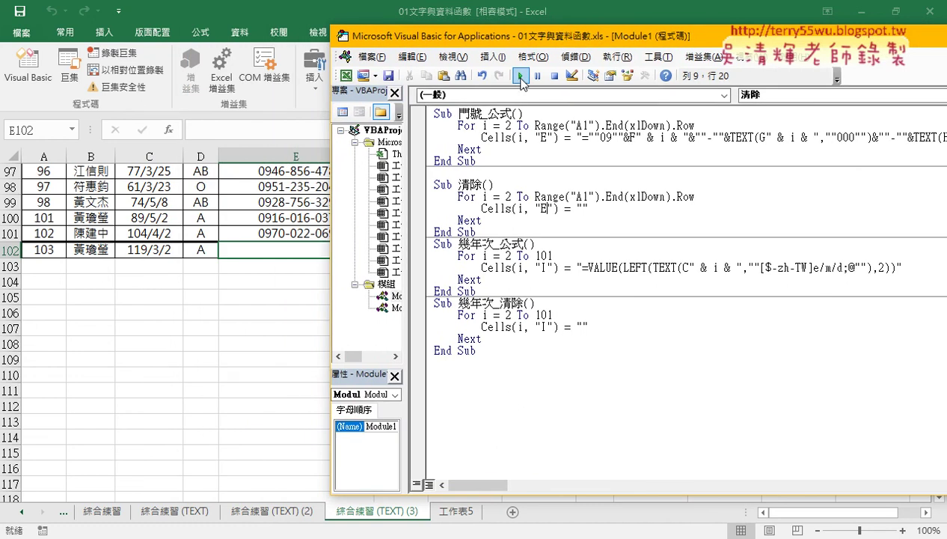
click(520, 75)
click(480, 149)
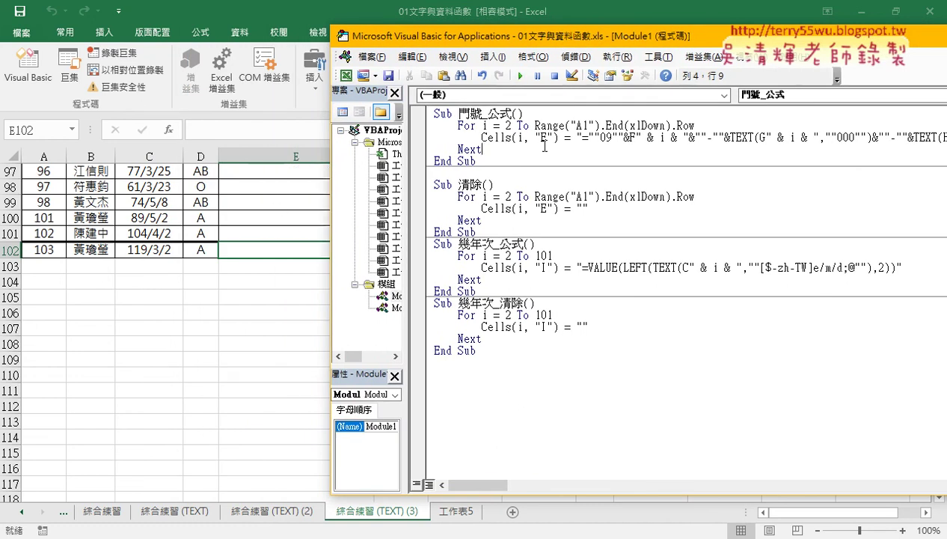
click(520, 75)
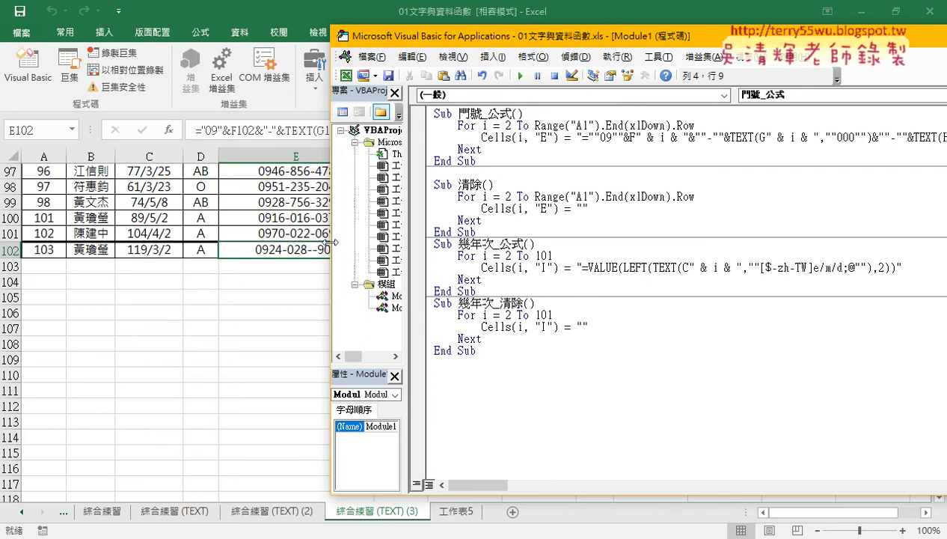
drag(333, 249, 397, 249)
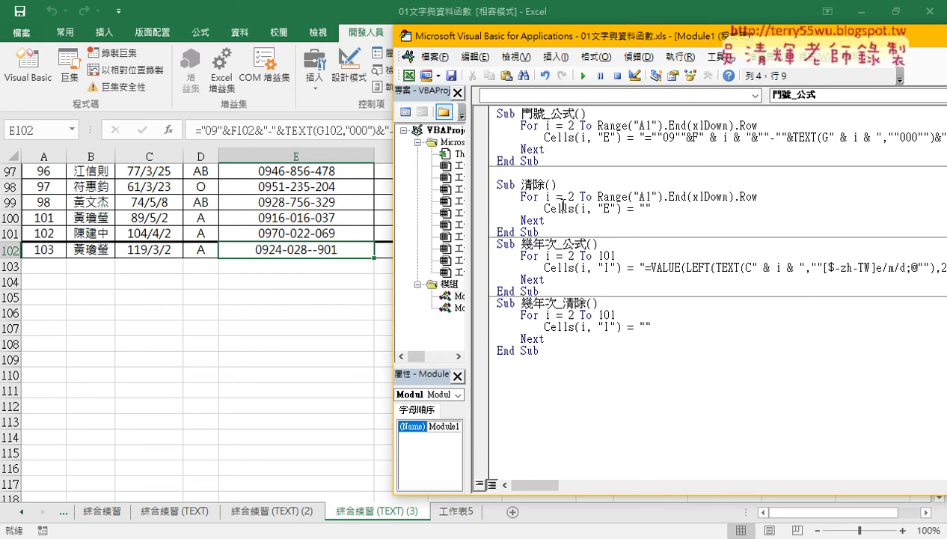
click(561, 208)
click(583, 76)
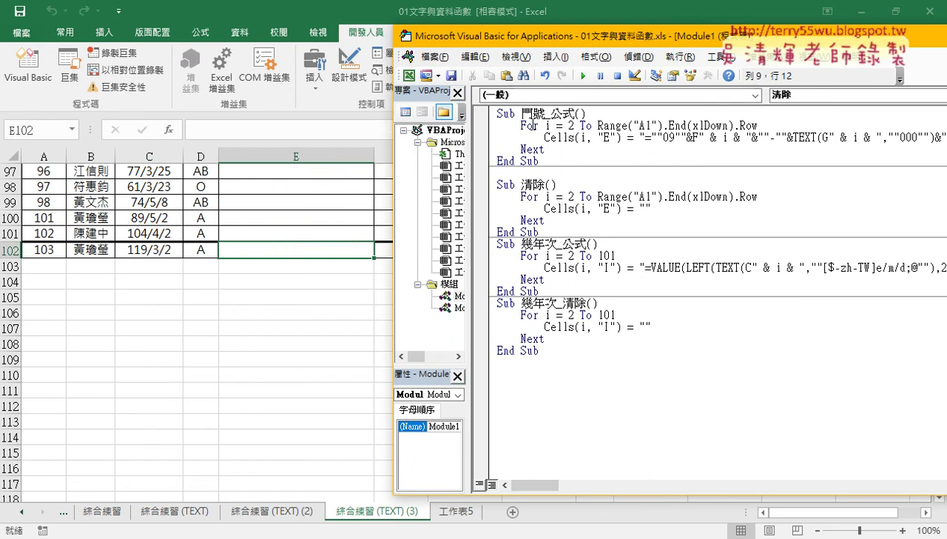
Step: Delete the Range("A1").End(xlDown).Row upper bound from the 門號_公式 loop
drag(523, 43, 369, 48)
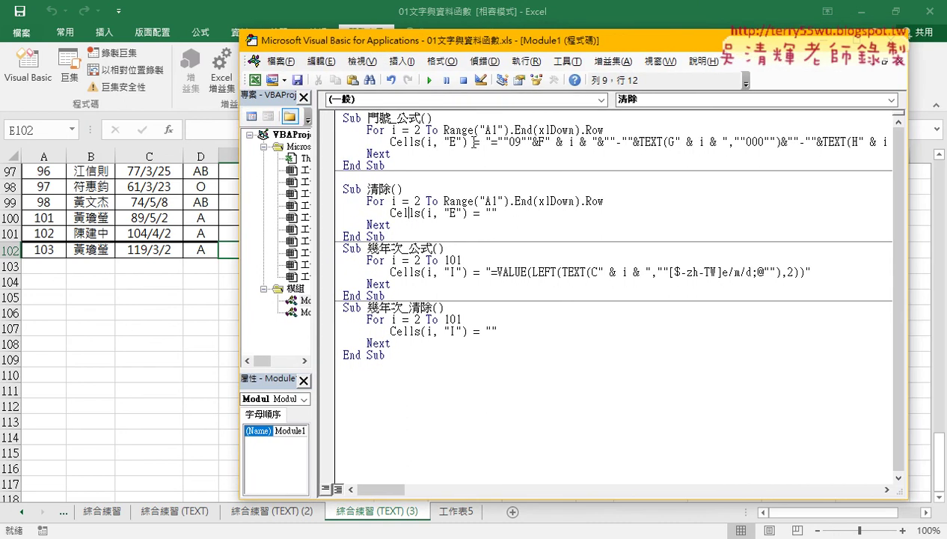
drag(444, 130, 605, 130)
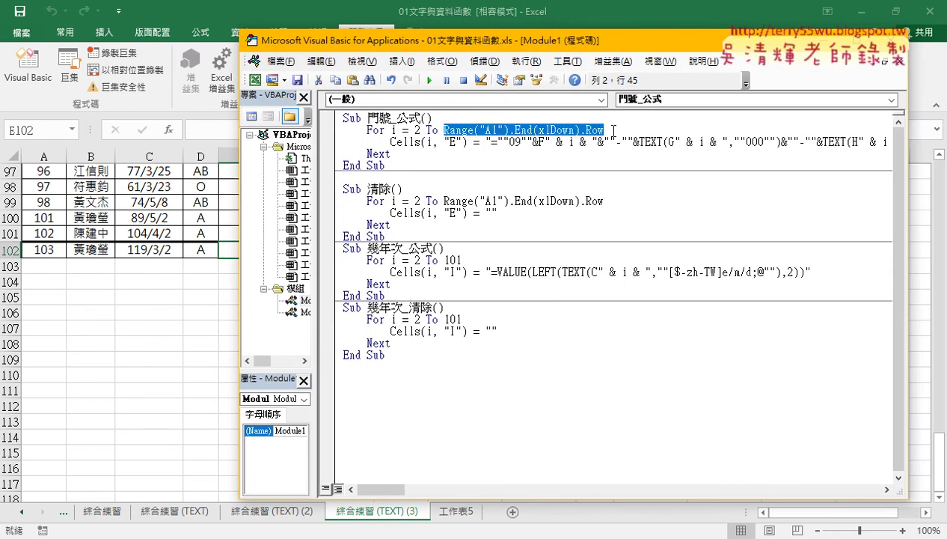
key(Delete)
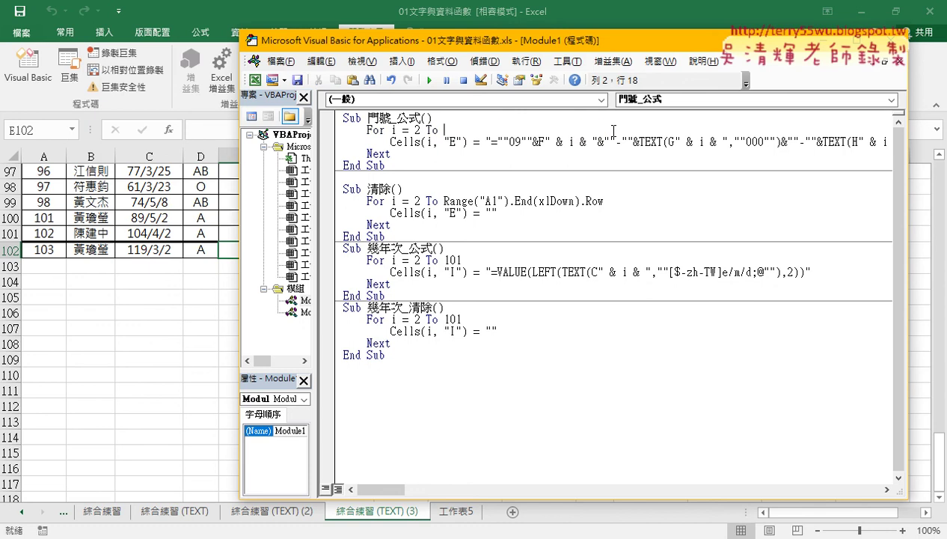
drag(939, 456, 939, 187)
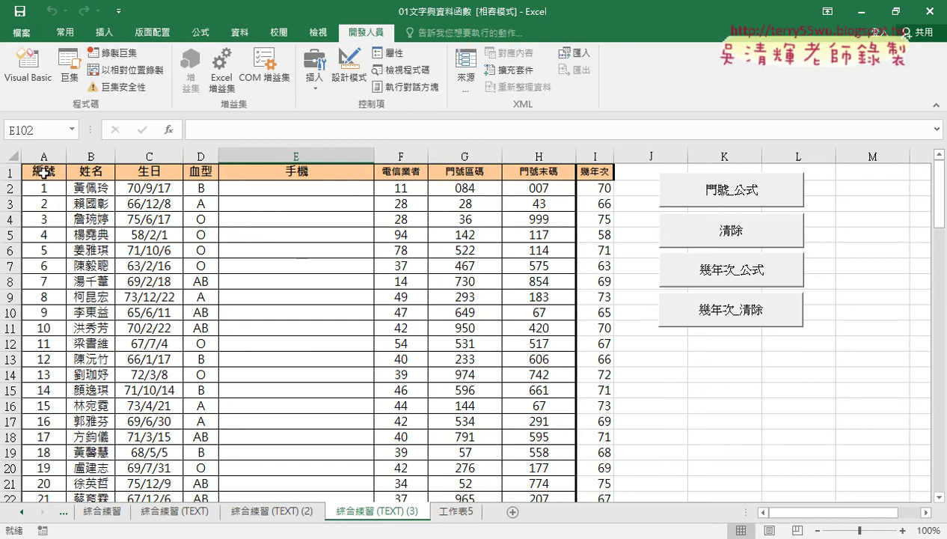
click(44, 171)
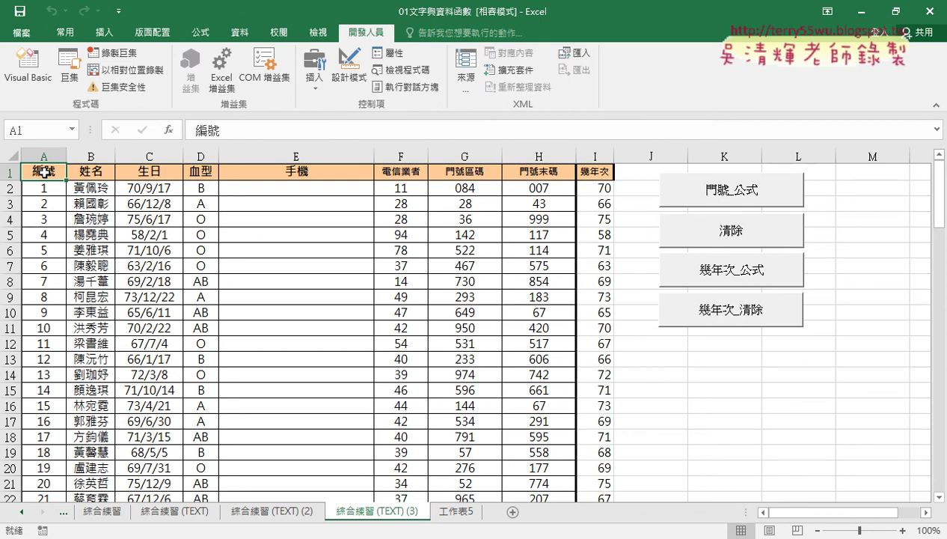
key(ctrl+Down)
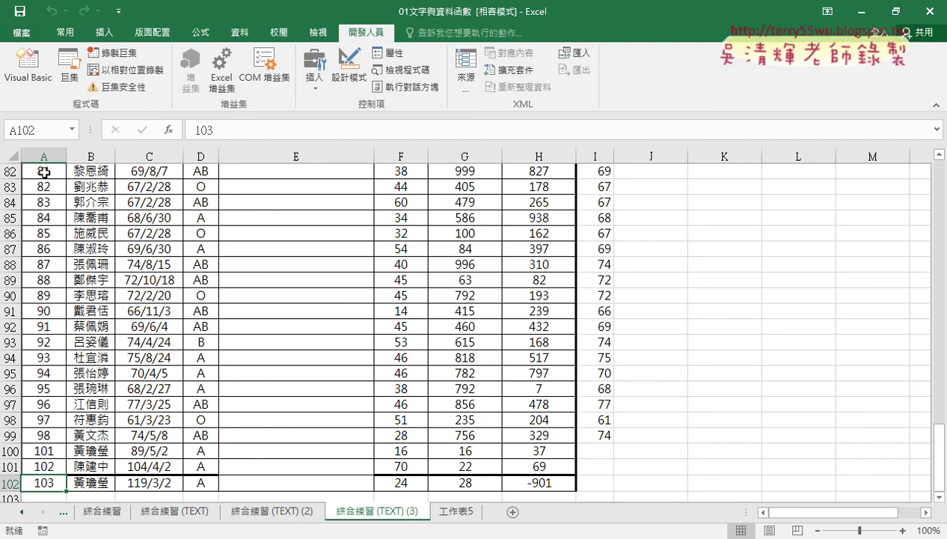
key(ctrl+Home)
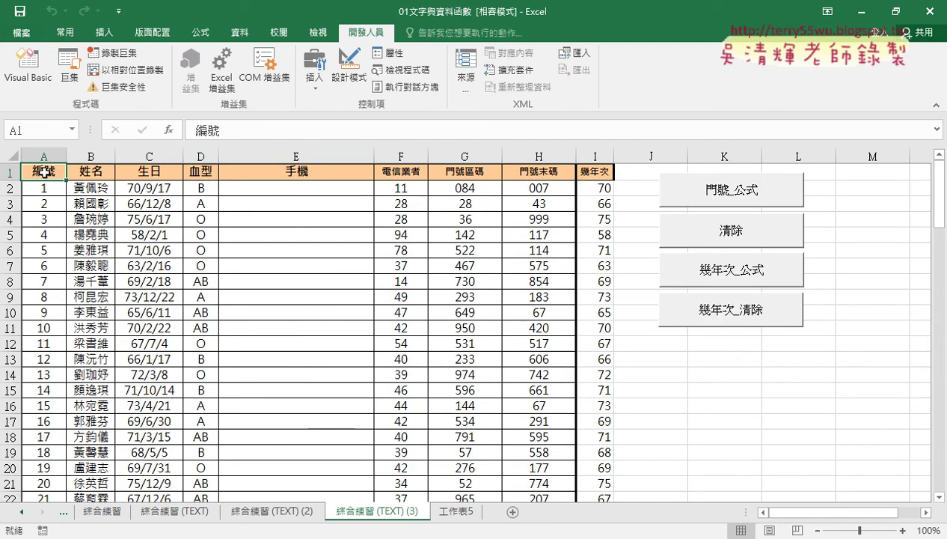
key(ctrl+Right)
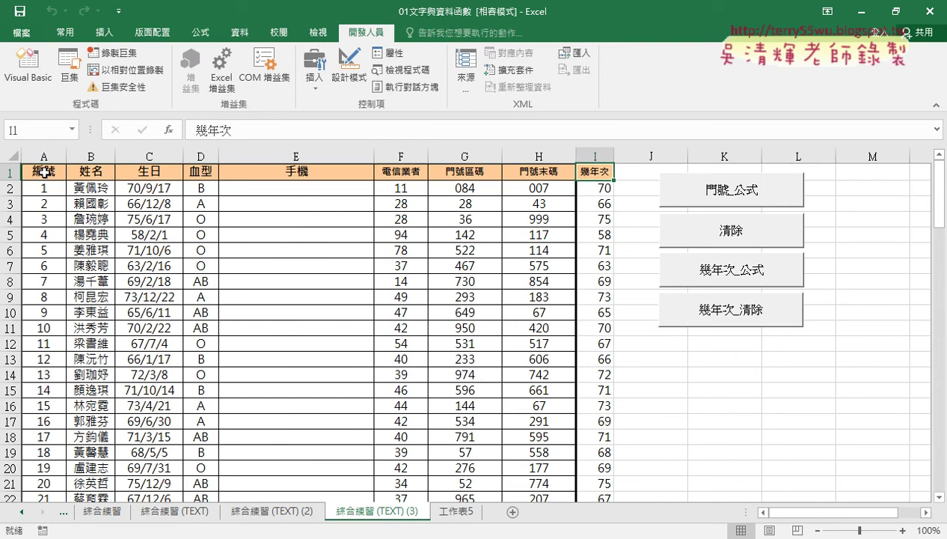
key(ctrl+Down)
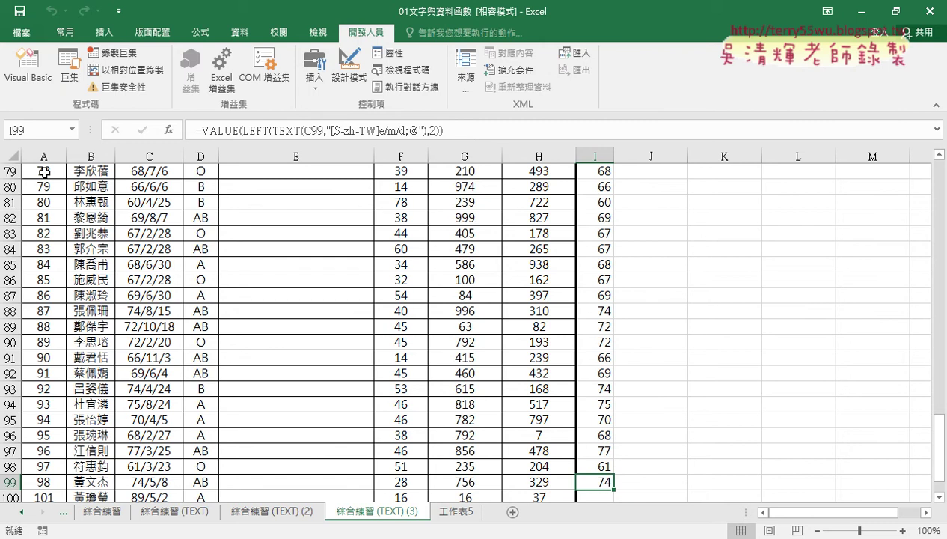
key(Down)
key(Down)
key(Down)
key(Down)
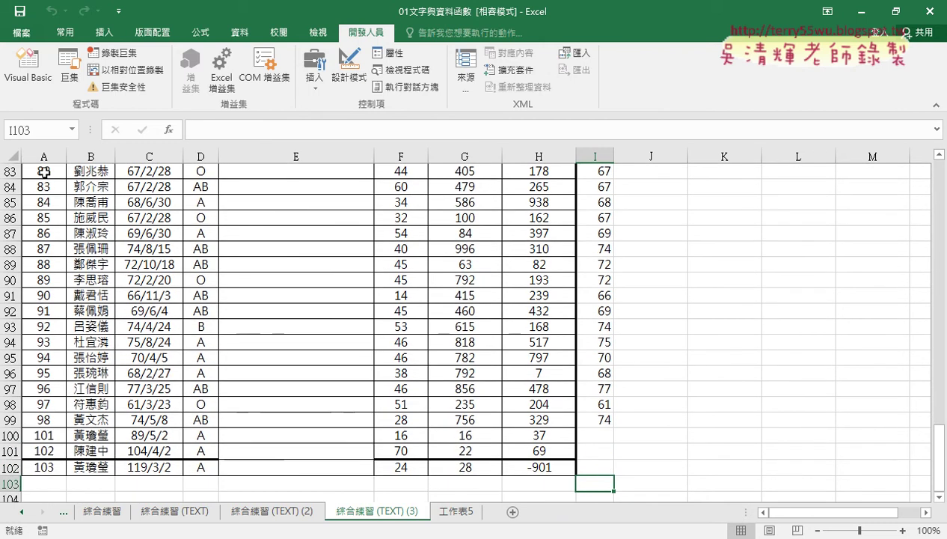
key(Up)
key(Up)
key(Up)
key(Up)
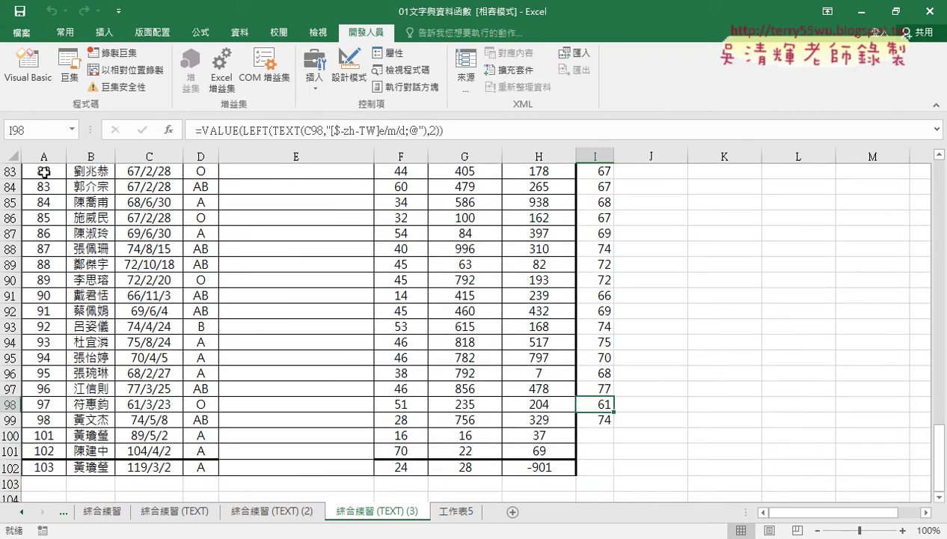
key(Down)
key(ctrl+Left)
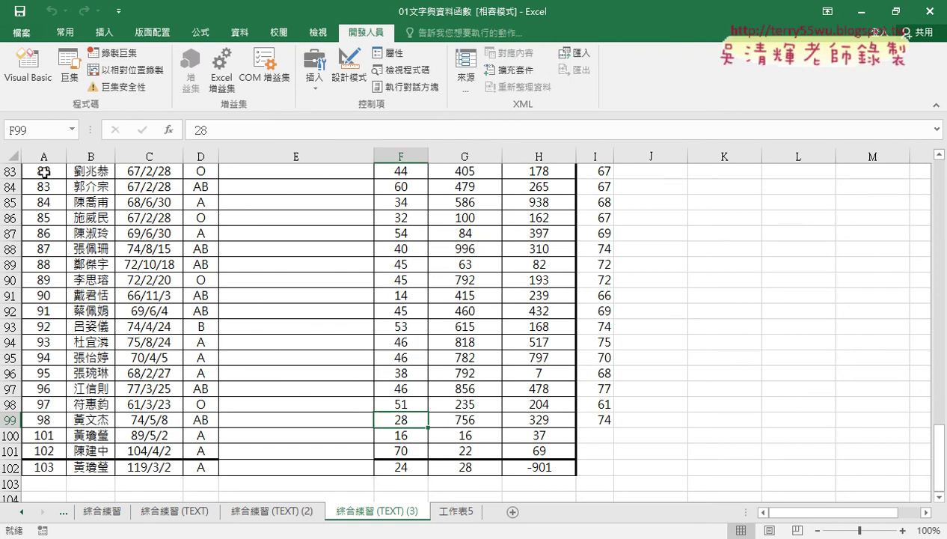
key(ctrl+Left)
key(ctrl+Left)
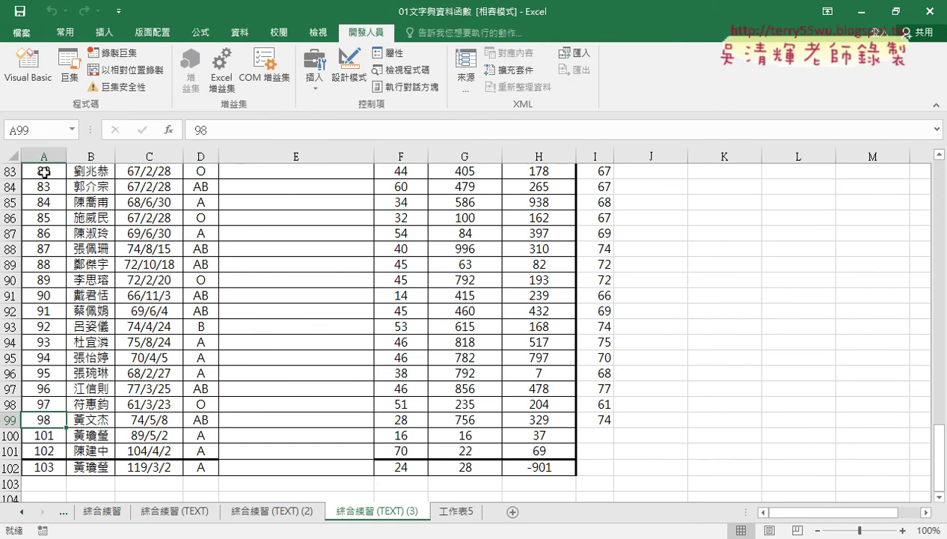
key(Down)
key(Down)
key(Down)
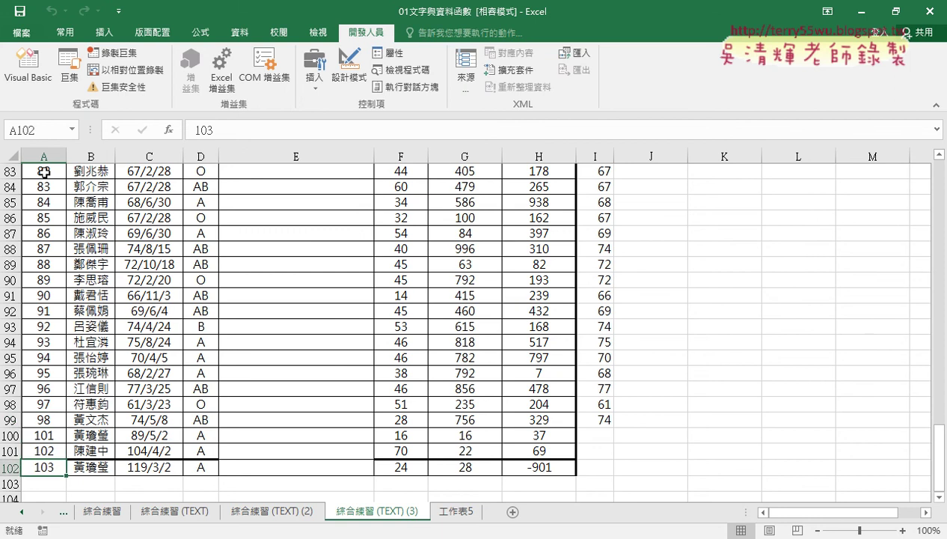
key(ctrl+Up)
key(ctrl+Down)
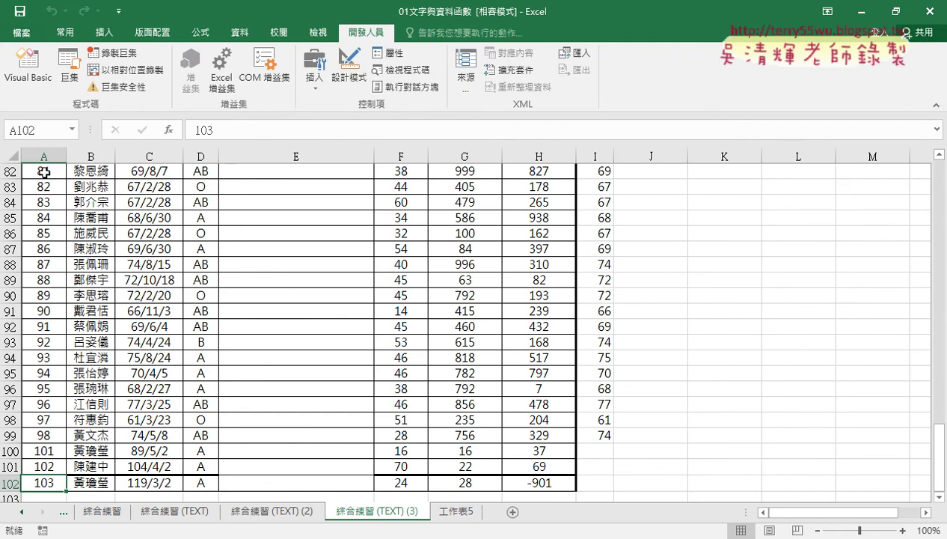
key(ctrl+Up)
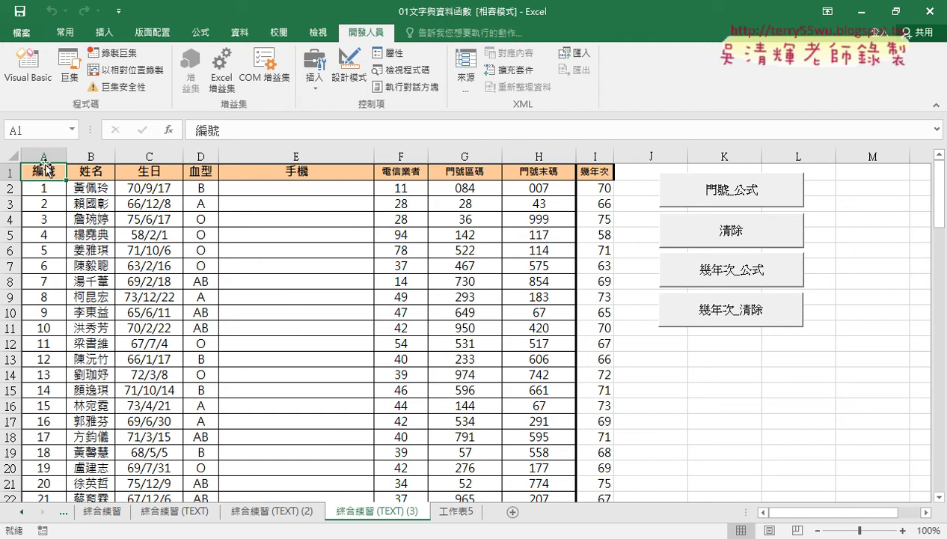
click(45, 155)
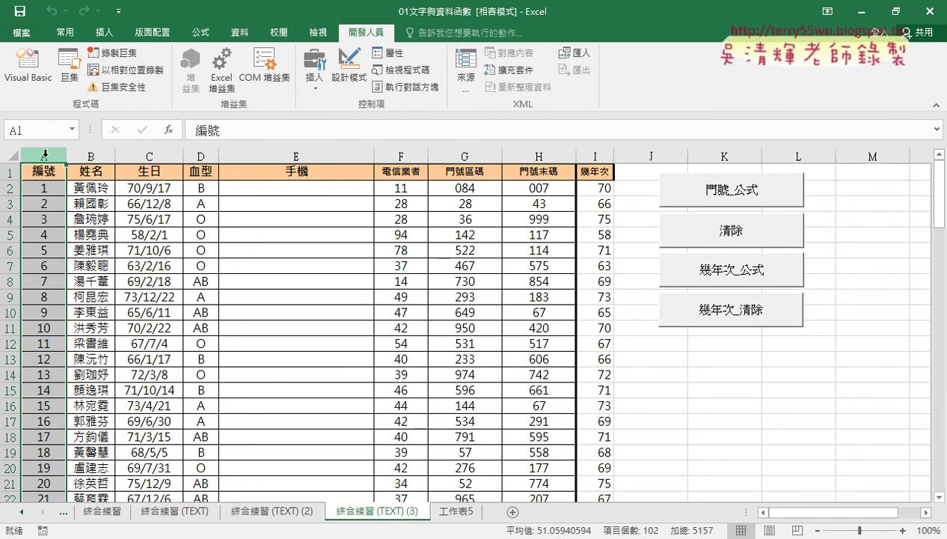
click(45, 158)
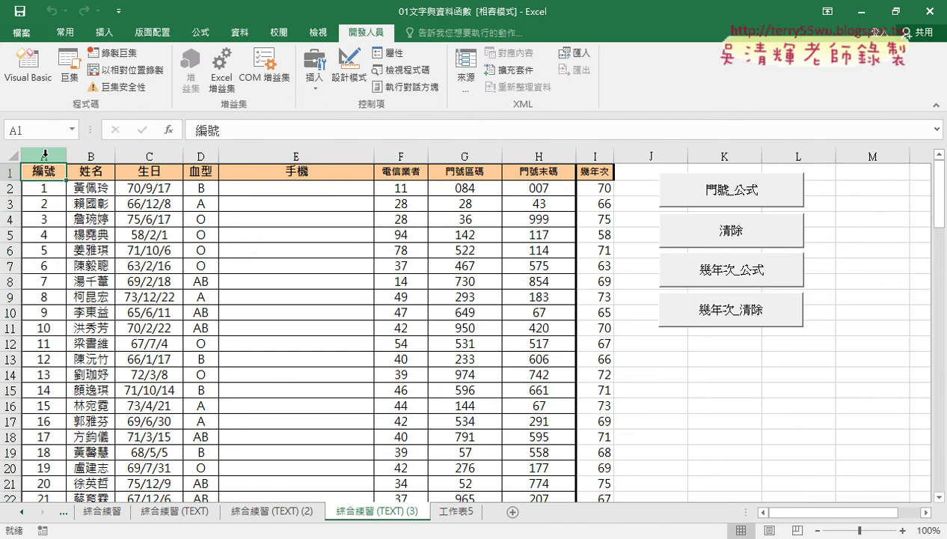
key(ctrl+Down)
key(ctrl+Up)
Step: Type cells(1,"A") as the 門號_公式 loop bound, then replace it with Range("A1")
click(31, 79)
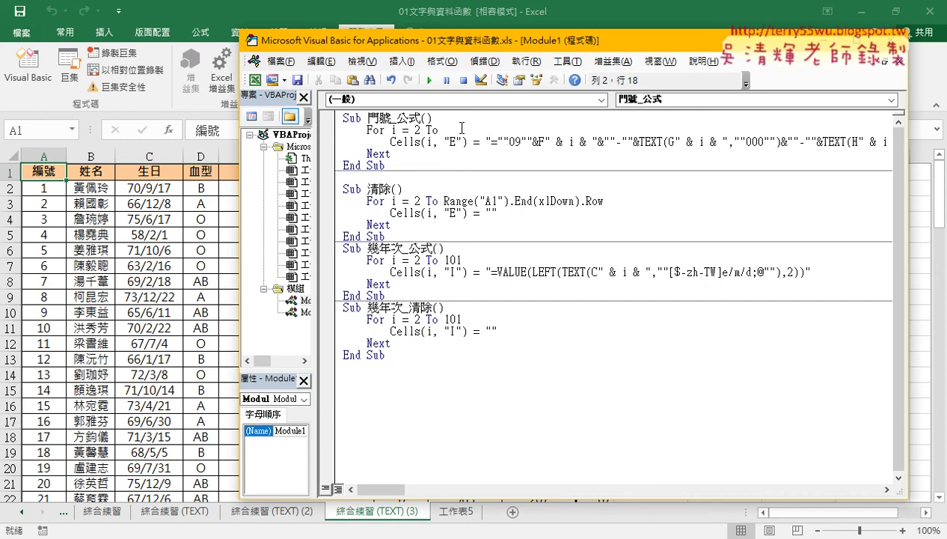
text(r)
key(BackSpace)
text(ce)
text(lls()
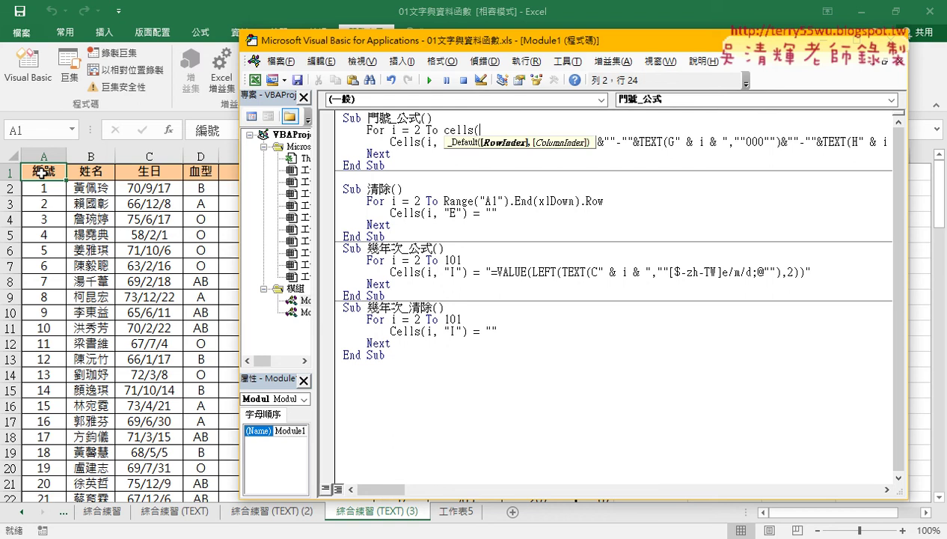
text(1,")
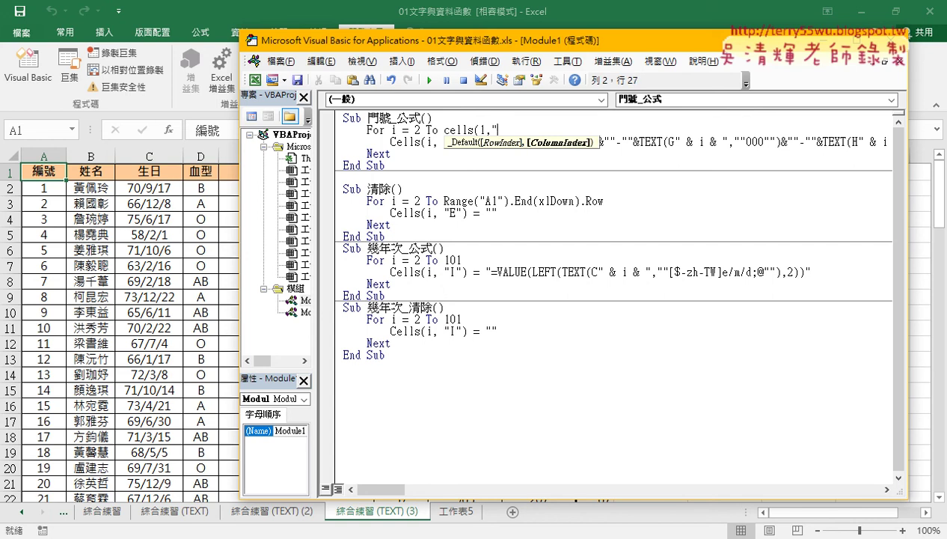
text(A")
text())
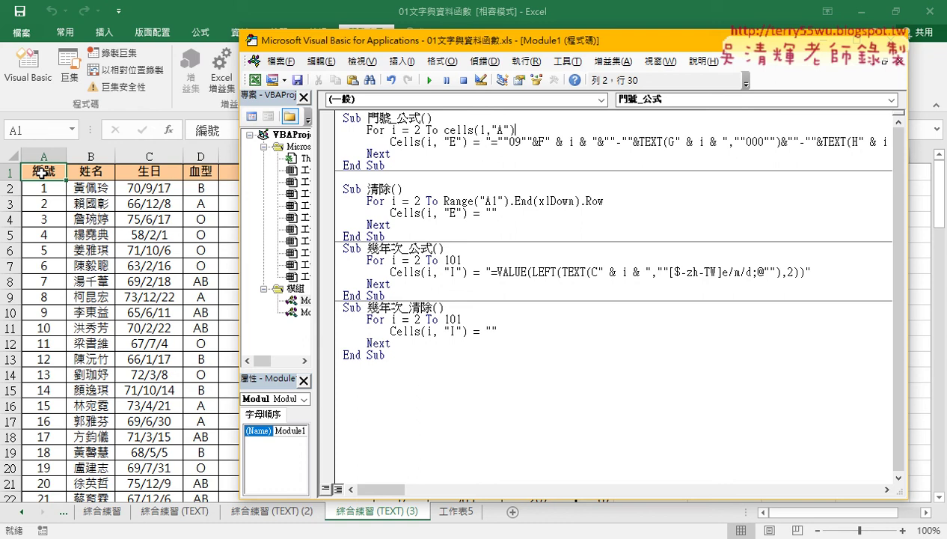
drag(444, 129, 516, 129)
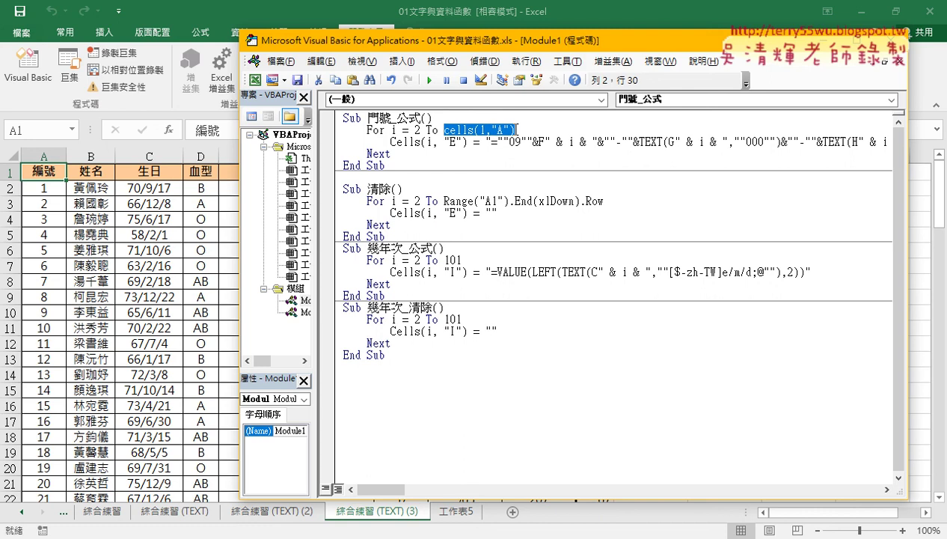
text(ran)
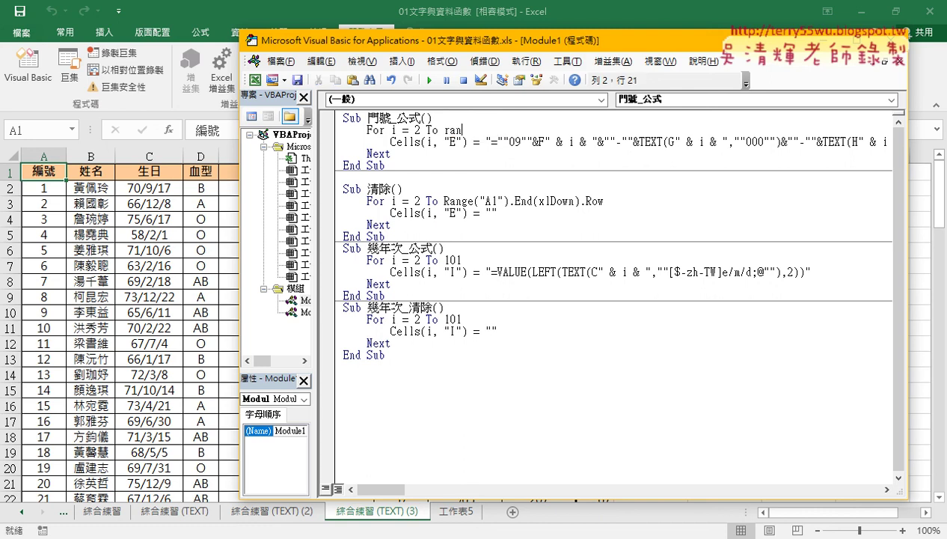
text(ge()
text(")
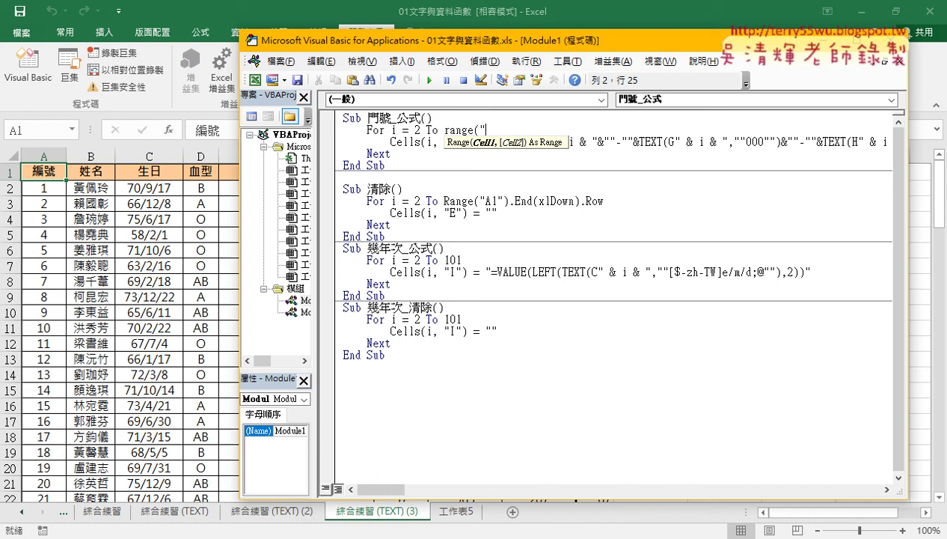
text(A)
text(1")
text())
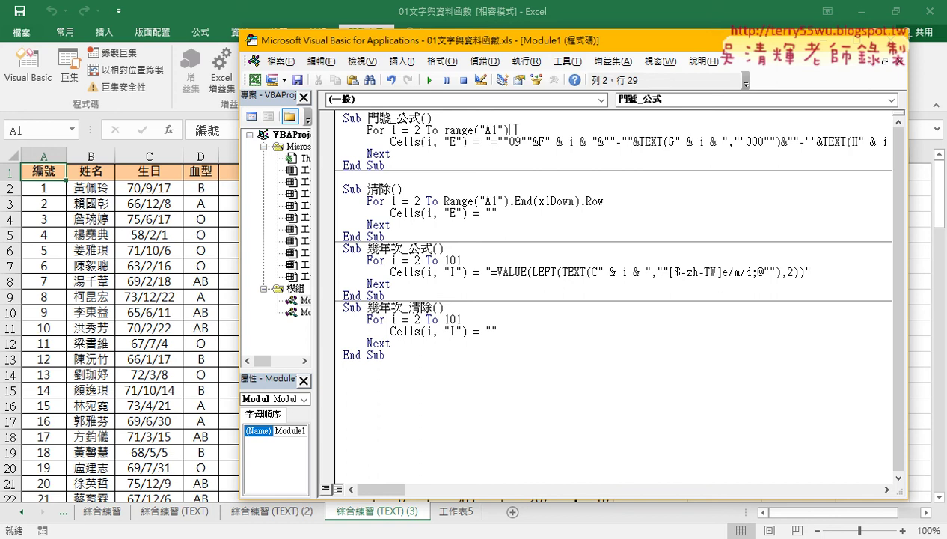
Step: Compare the Range("A1") bound with the Cells(i, "E") reference, then place the caret after A1
drag(468, 141, 390, 142)
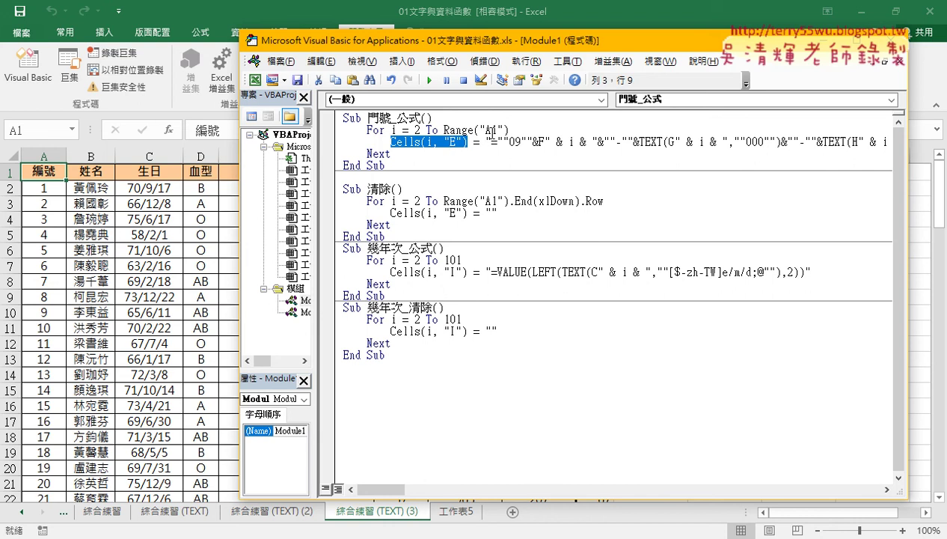
click(481, 130)
drag(481, 129, 506, 130)
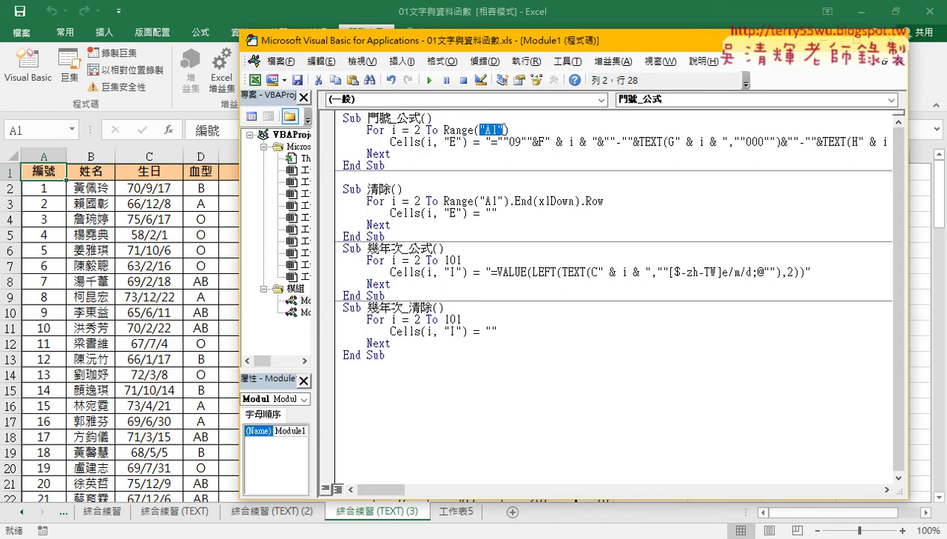
click(429, 140)
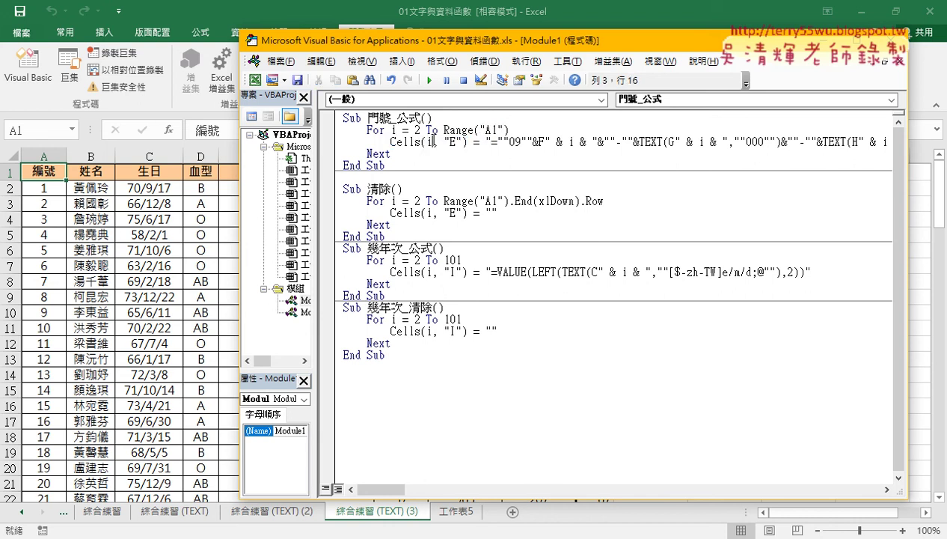
double_click(429, 139)
drag(391, 140, 467, 141)
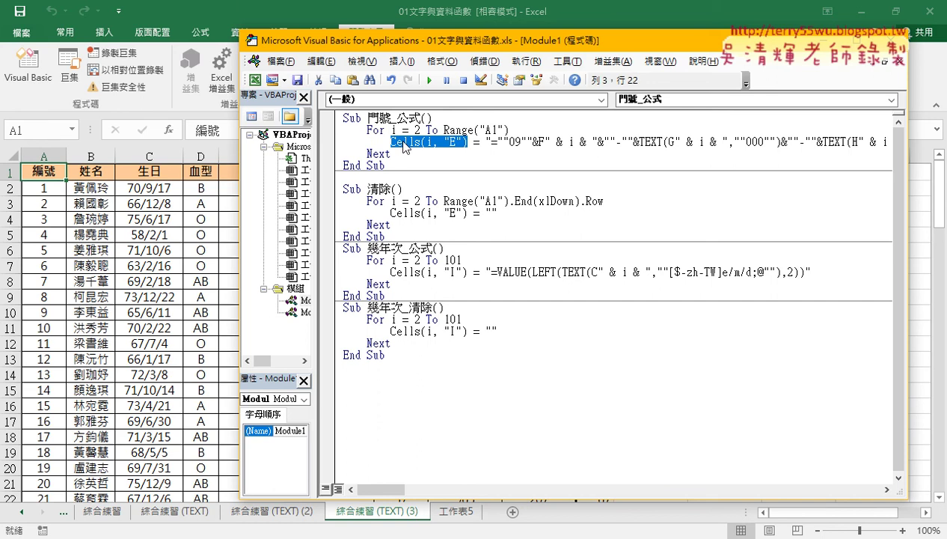
drag(509, 130, 444, 130)
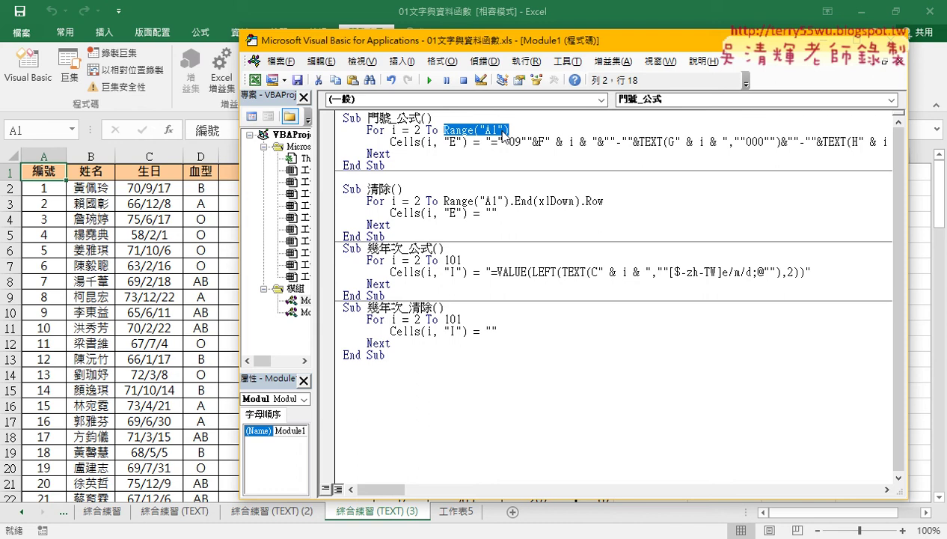
click(497, 131)
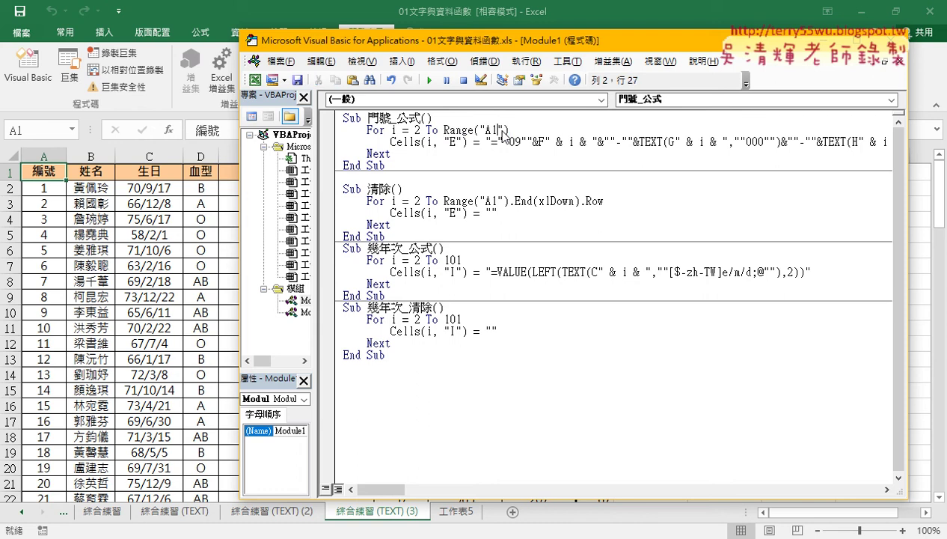
Step: Try a :A101 range, remove it, then extend the bound to Range("A1").End
text(:)
text(A)
text(101)
key(BackSpace)
key(BackSpace)
key(BackSpace)
key(BackSpace)
key(BackSpace)
click(504, 129)
text(.)
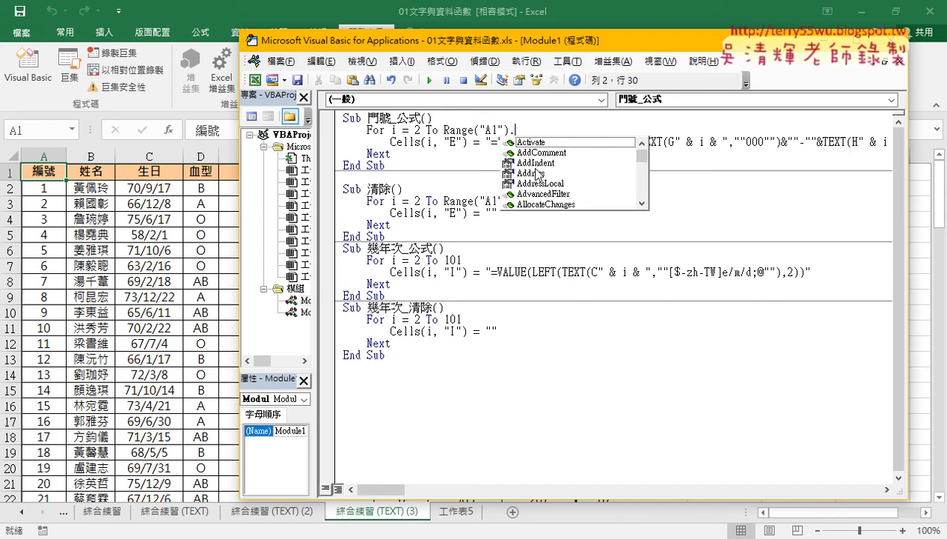
text(E)
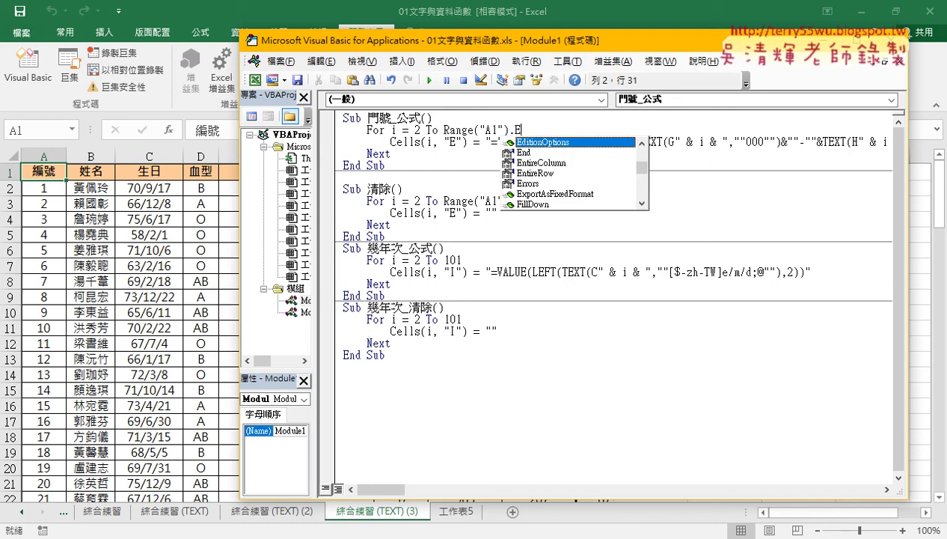
click(574, 152)
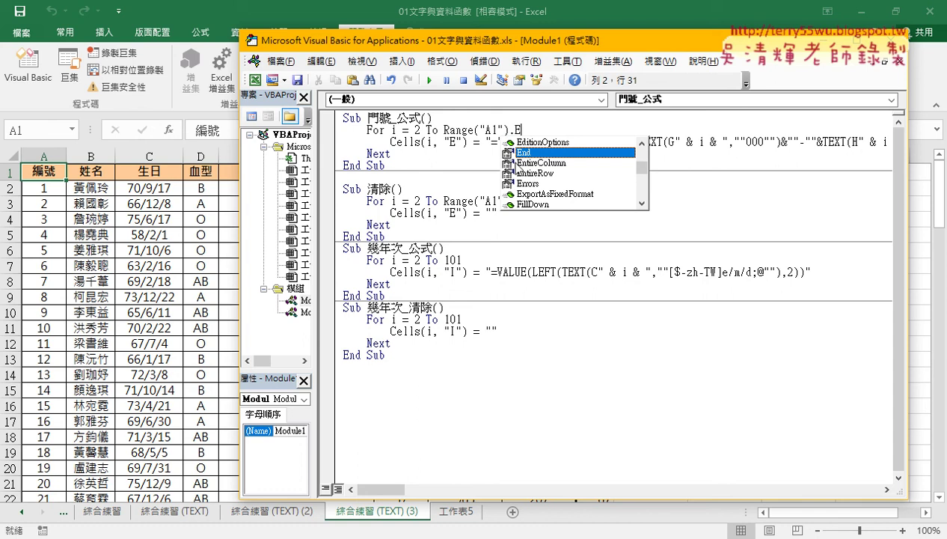
Step: Add End( with the xlDown direction after Range("A1") in the 門號_公式 loop bound
double_click(529, 153)
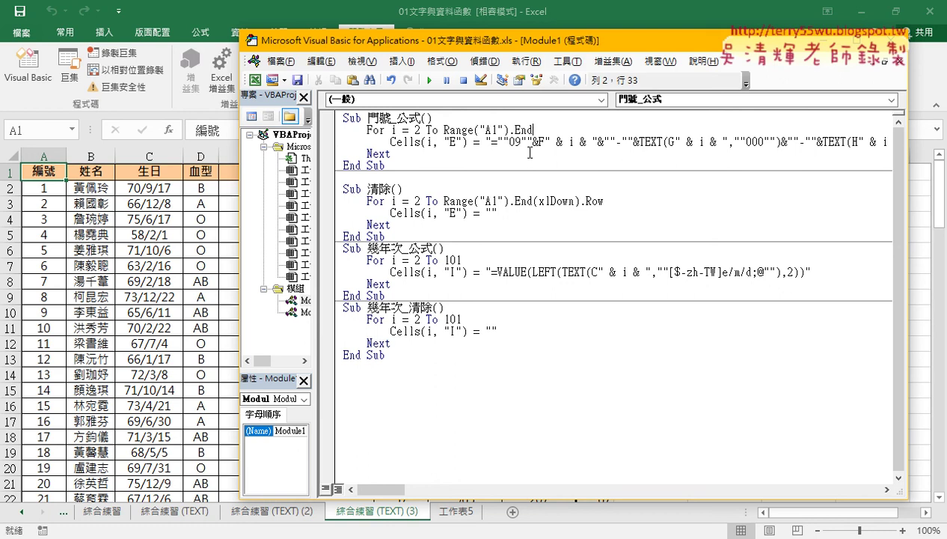
text(()
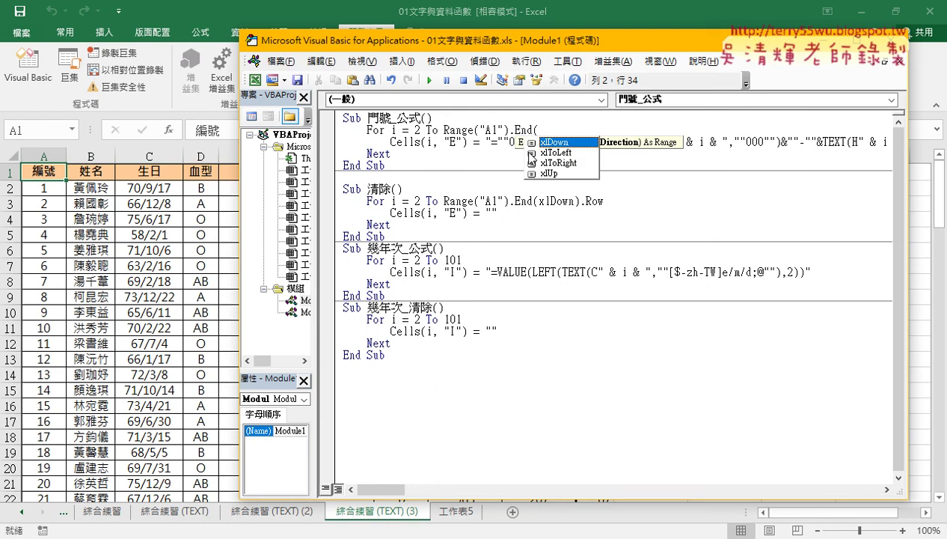
key(Down)
key(Down)
key(Down)
key(Down)
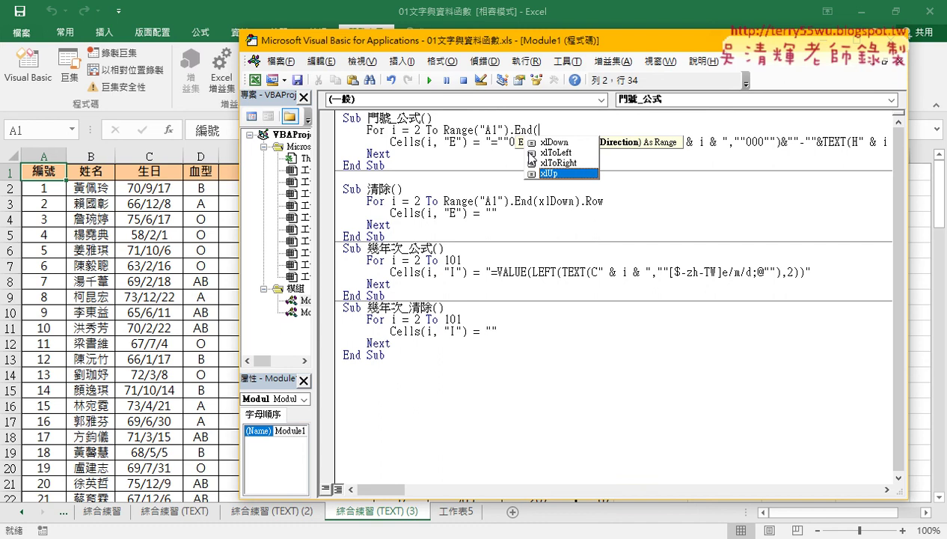
key(Up)
key(Up)
key(Up)
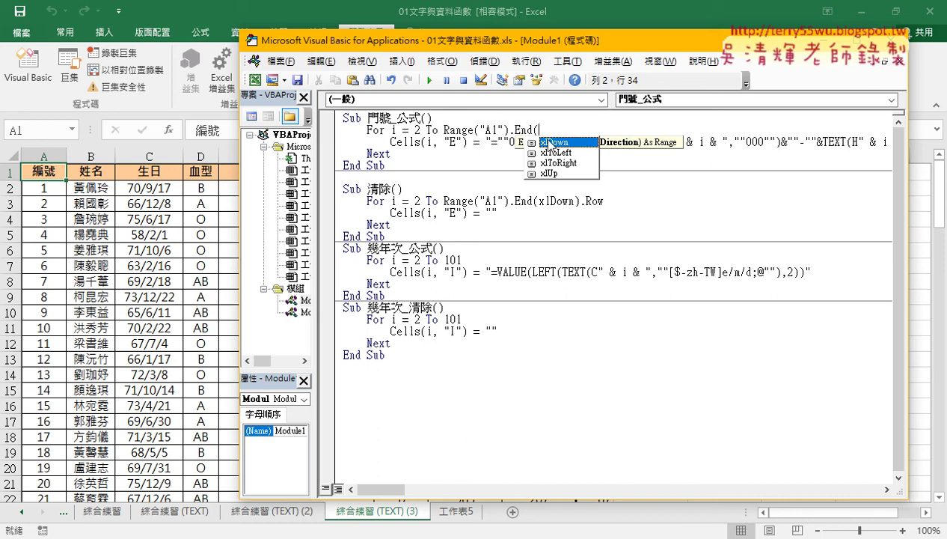
double_click(563, 142)
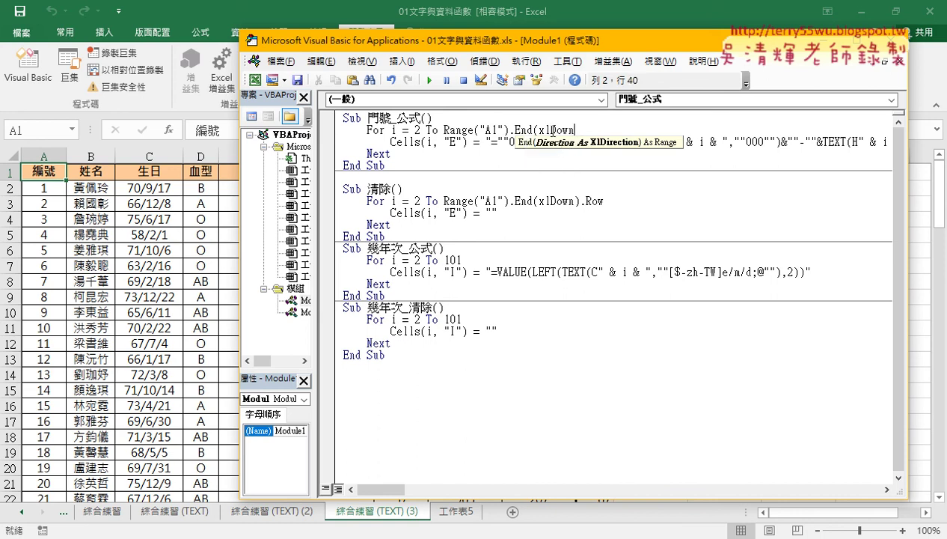
Step: Close the bound with ).row, then return to the Excel worksheet
click(550, 129)
key(shift+Left)
key(Right)
key(Right)
key(Right)
key(Right)
key(Right)
text())
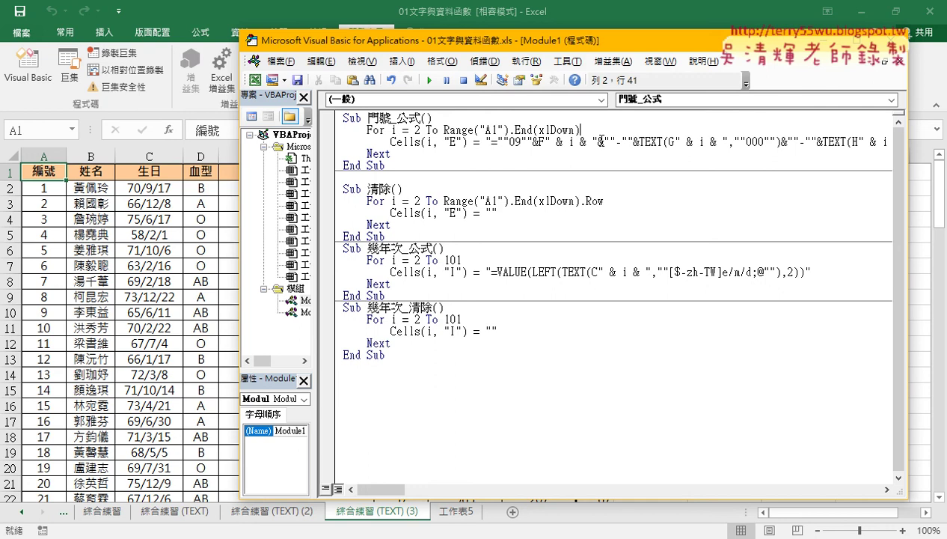
text(.)
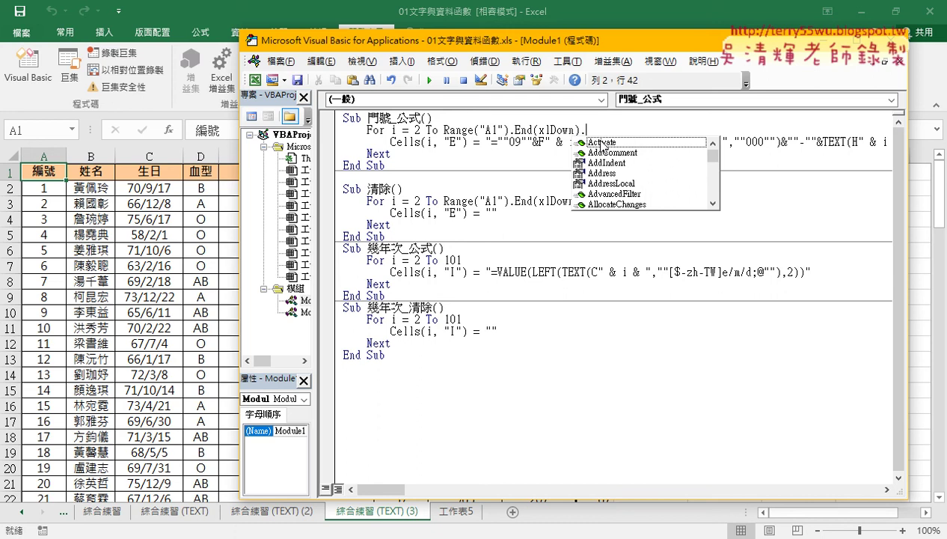
text(ro)
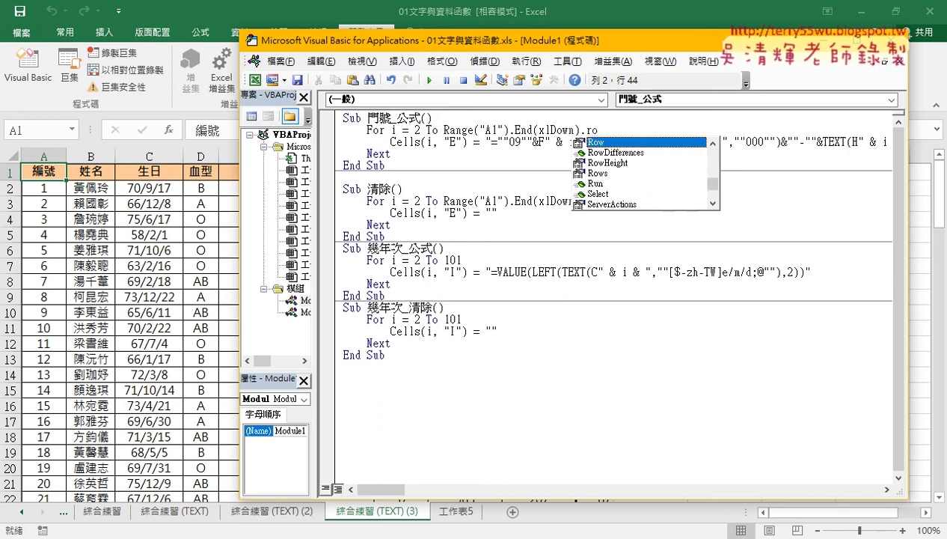
text(w)
key(shift+Left)
key(shift+Left)
key(shift+Left)
key(shift+Left)
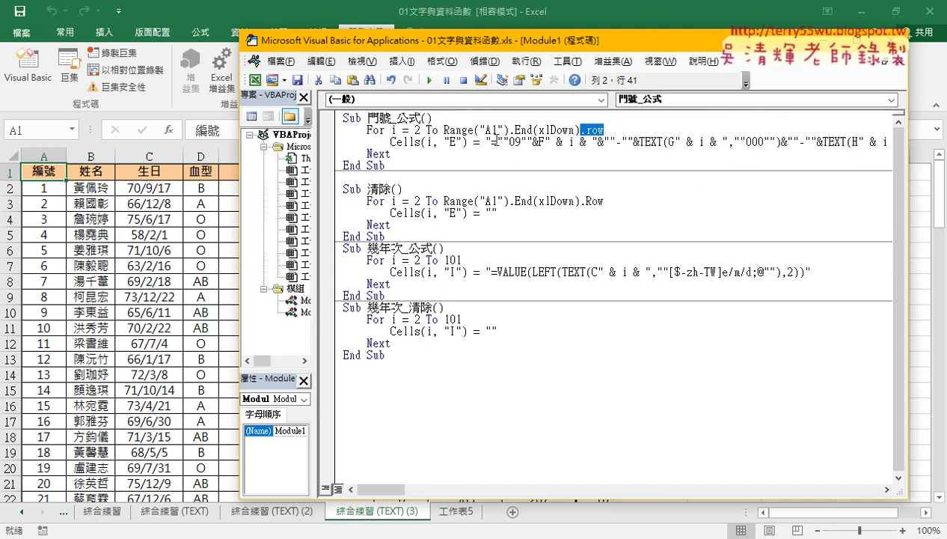
click(38, 172)
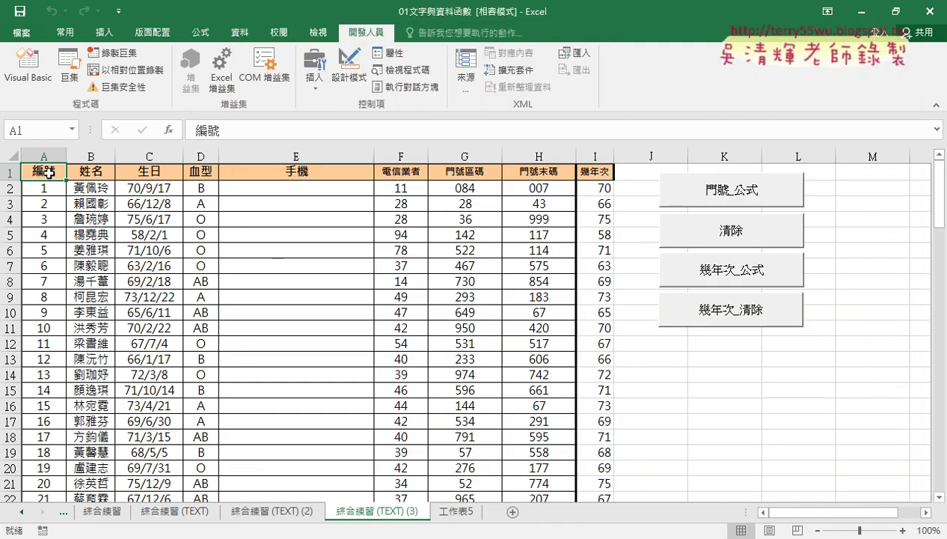
Step: Jump to row 102, then pen-annotate row 102 and the End(xlDown).Row code in Module1
key(ctrl+Down)
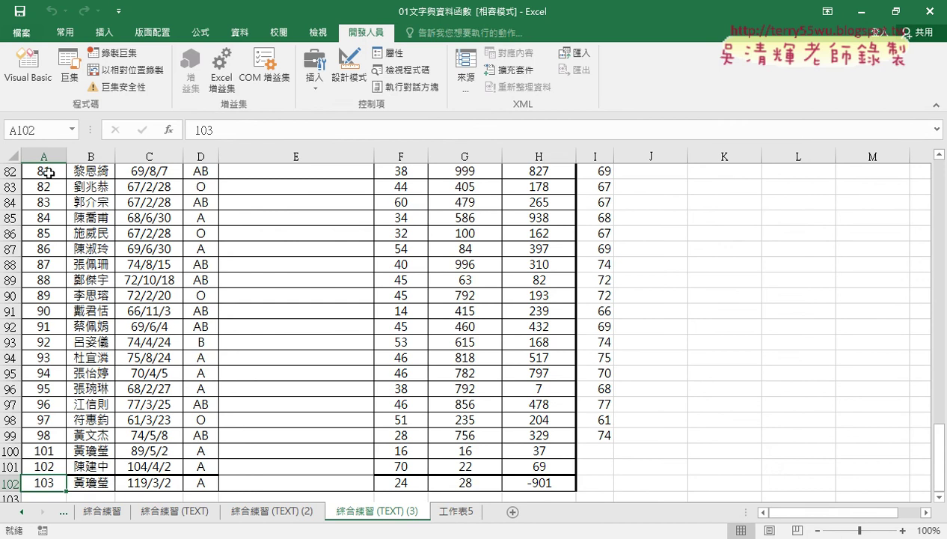
click(558, 419)
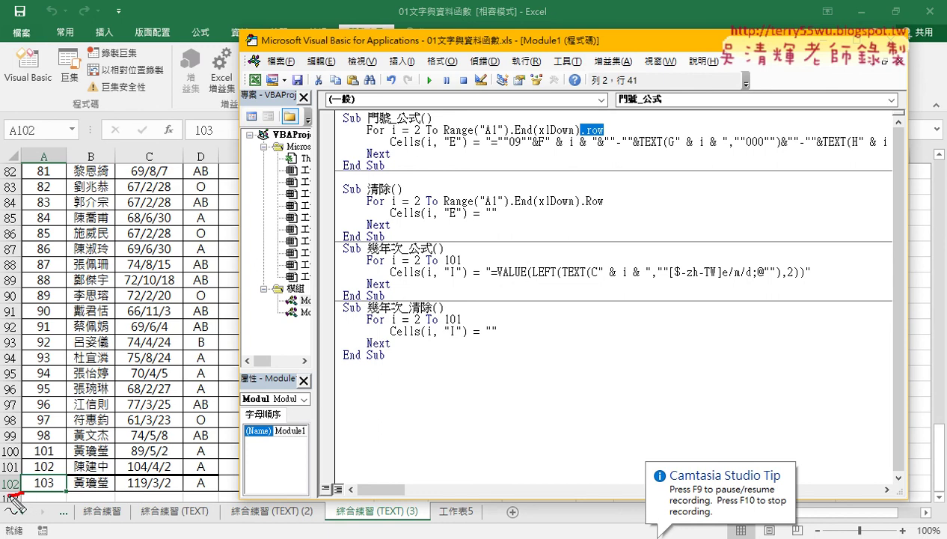
drag(20, 493, 26, 493)
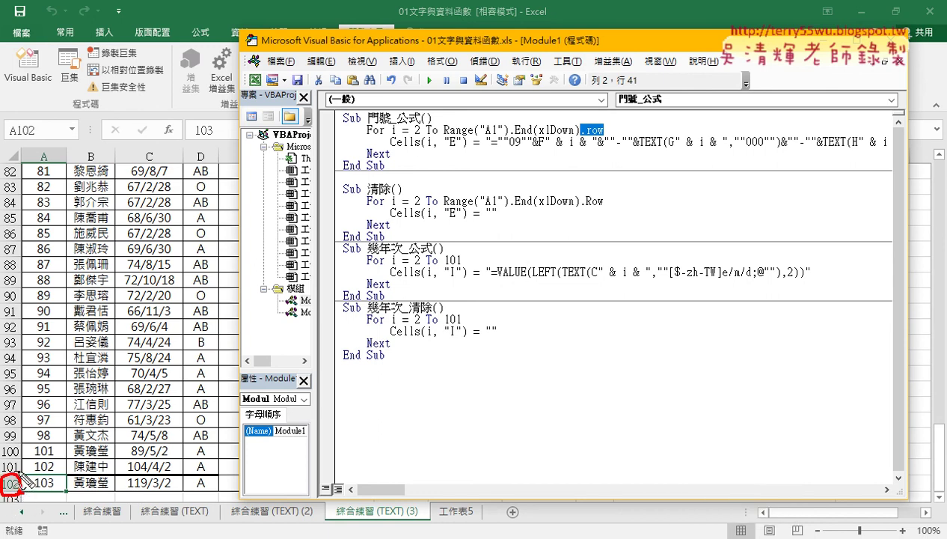
mouse_move(24, 478)
mouse_down()
mouse_move(474, 84)
mouse_move(506, 125)
mouse_up()
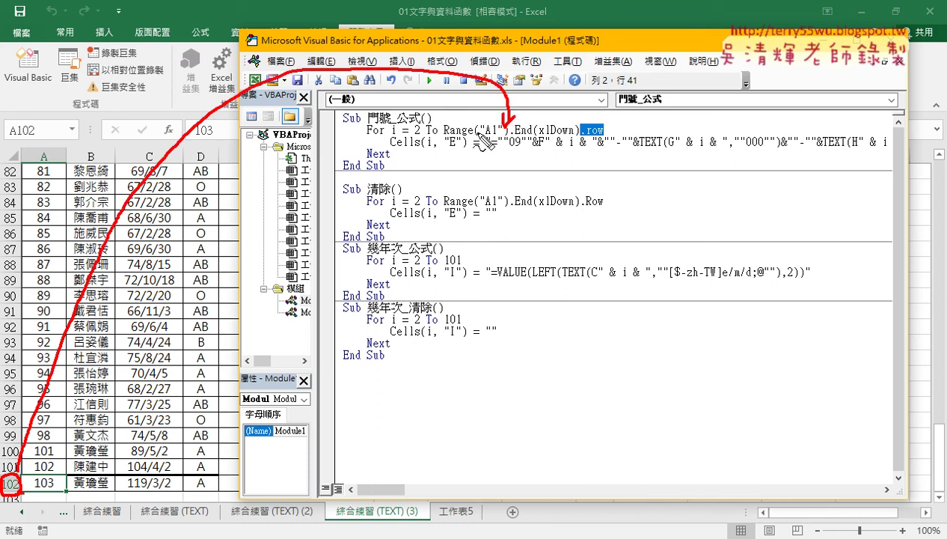
drag(447, 137, 605, 137)
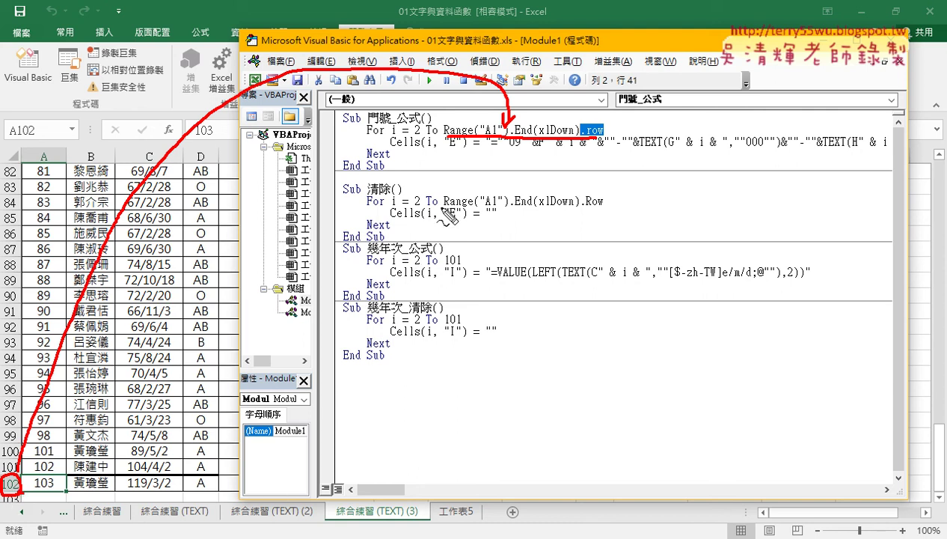
drag(445, 208, 509, 207)
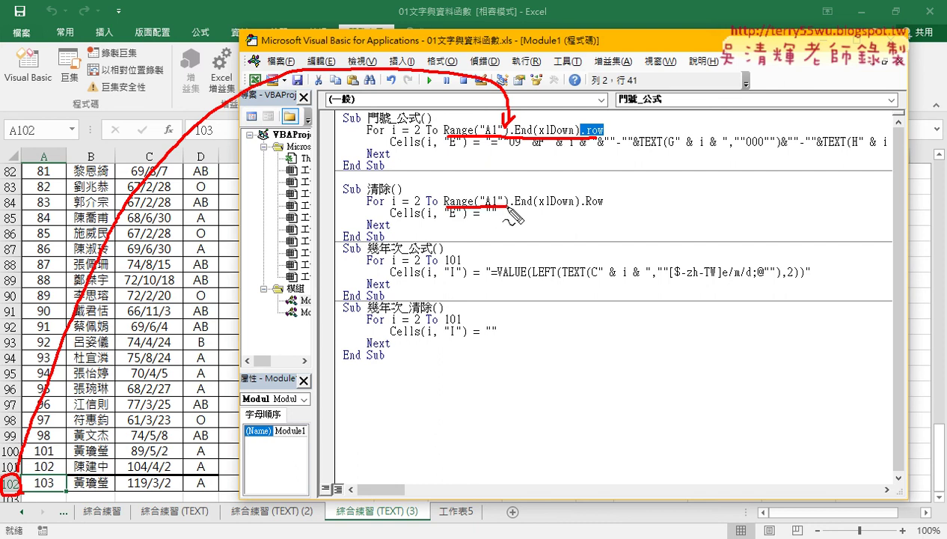
key(Escape)
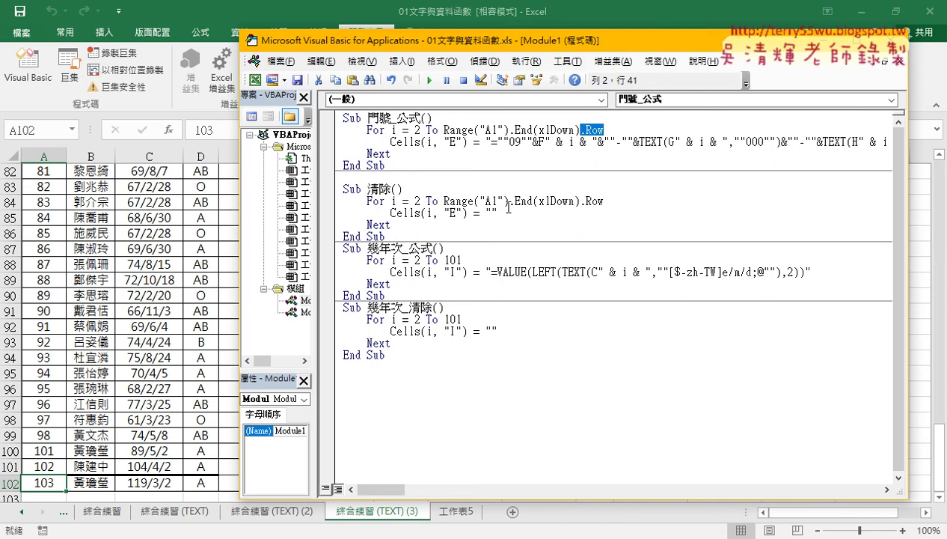
Step: Highlight Range("A1").End(xlDown) in the Google Docs notes, then return to Excel
mouse_move(236, 535)
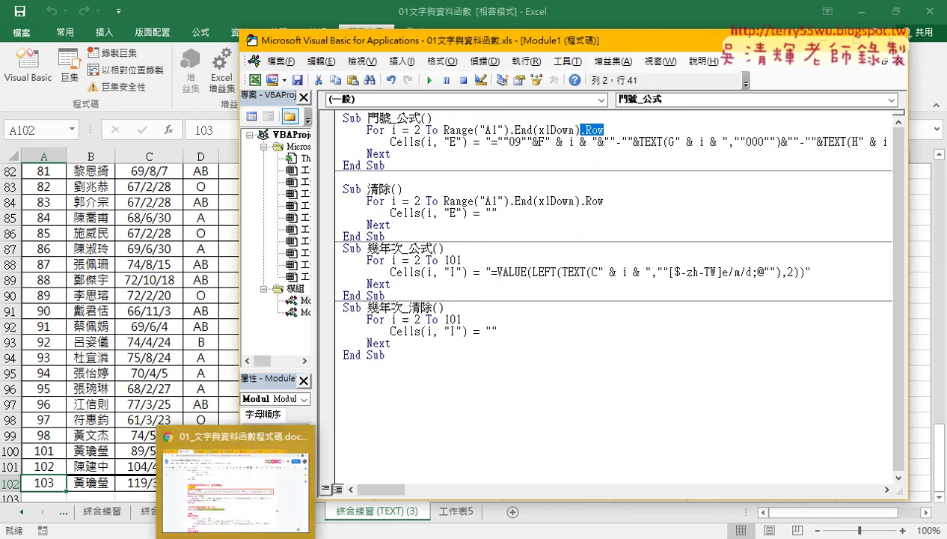
click(235, 486)
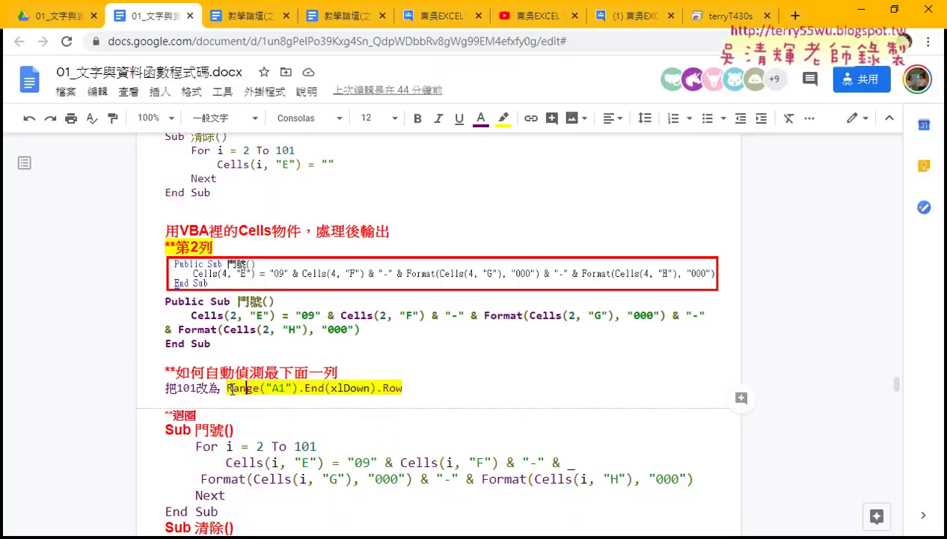
mouse_move(228, 388)
mouse_down()
mouse_move(363, 387)
mouse_move(313, 390)
mouse_up()
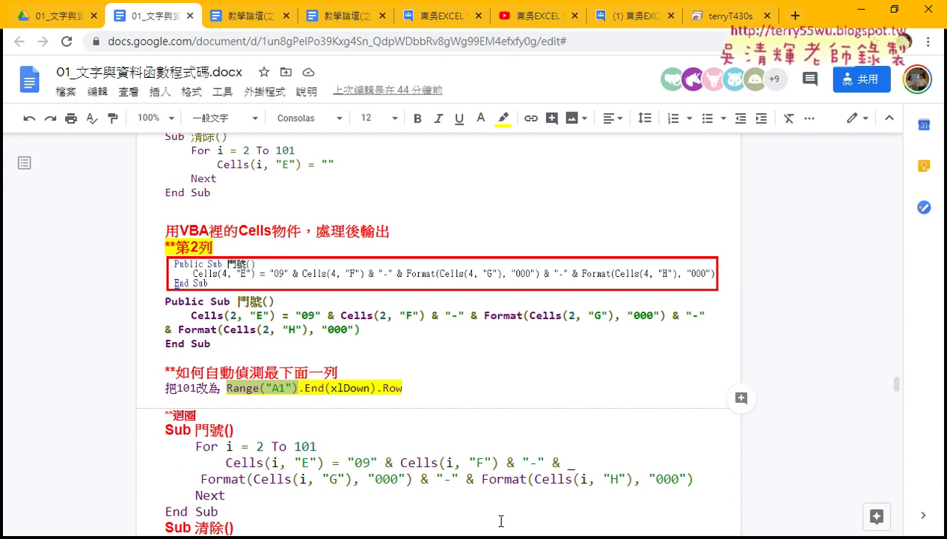
mouse_move(462, 500)
click(438, 479)
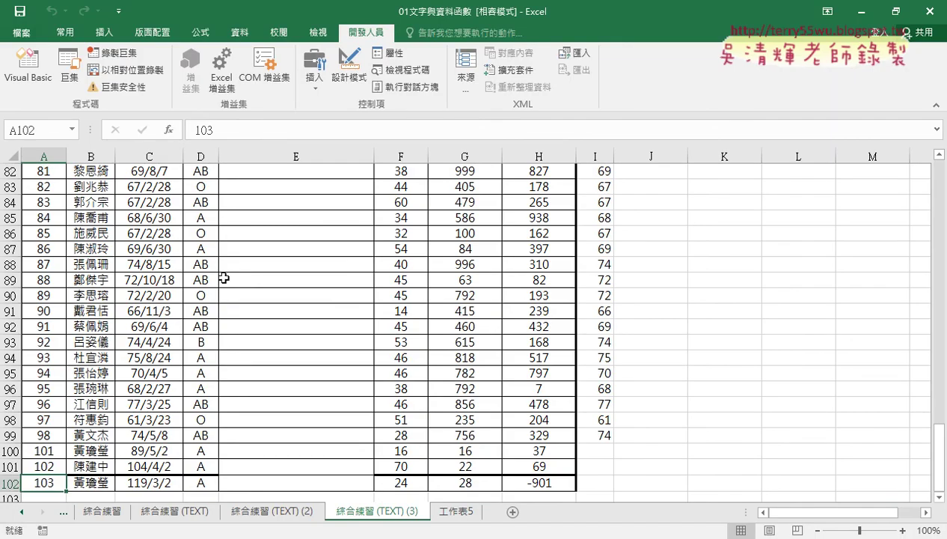
Step: Jump from A1 down to the last data row, A102
click(56, 177)
key(ctrl+Home)
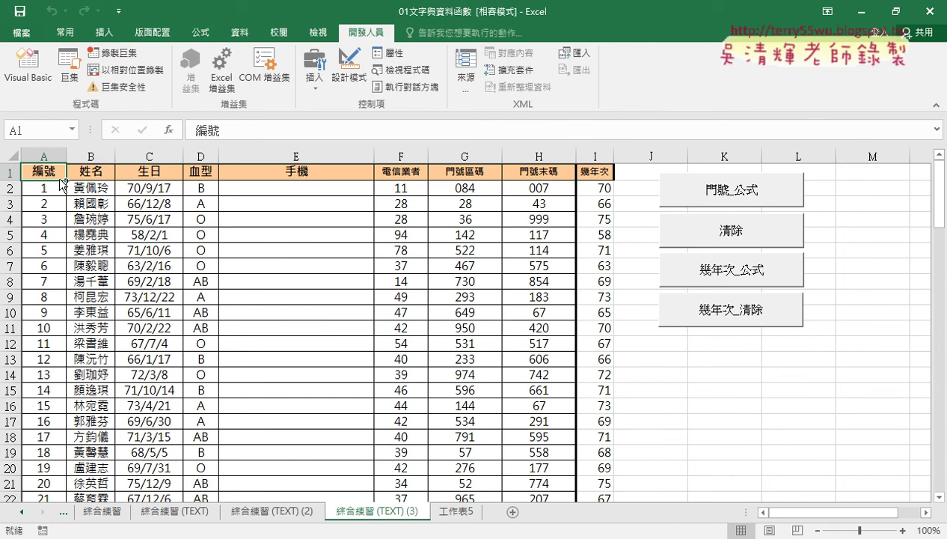
double_click(63, 181)
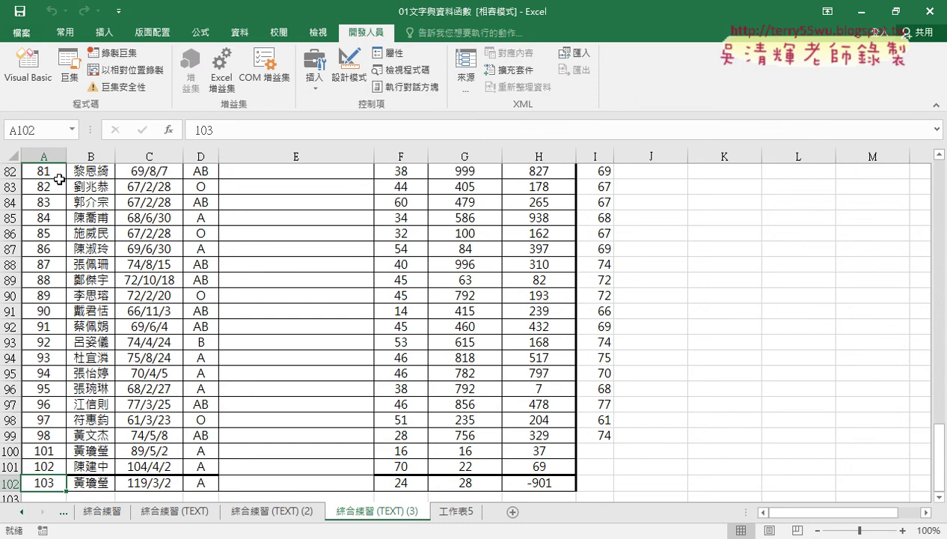
Step: In the VBA editor, replace .End(xlDown).Row in the 門號_公式 For line with a period
mouse_move(490, 538)
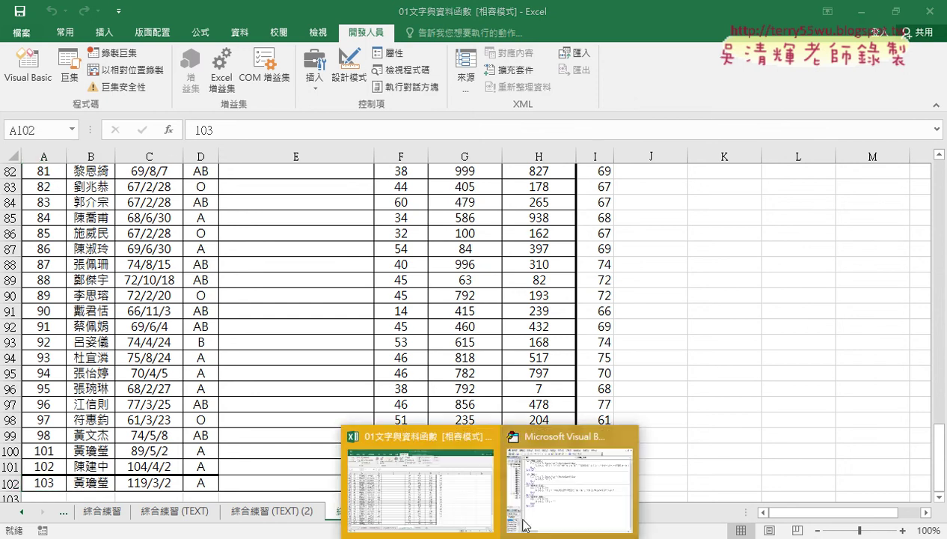
click(559, 492)
key(ctrl+shift+Left)
key(ctrl+shift+Left)
key(ctrl+shift+Left)
key(ctrl+shift+Left)
key(ctrl+shift+Left)
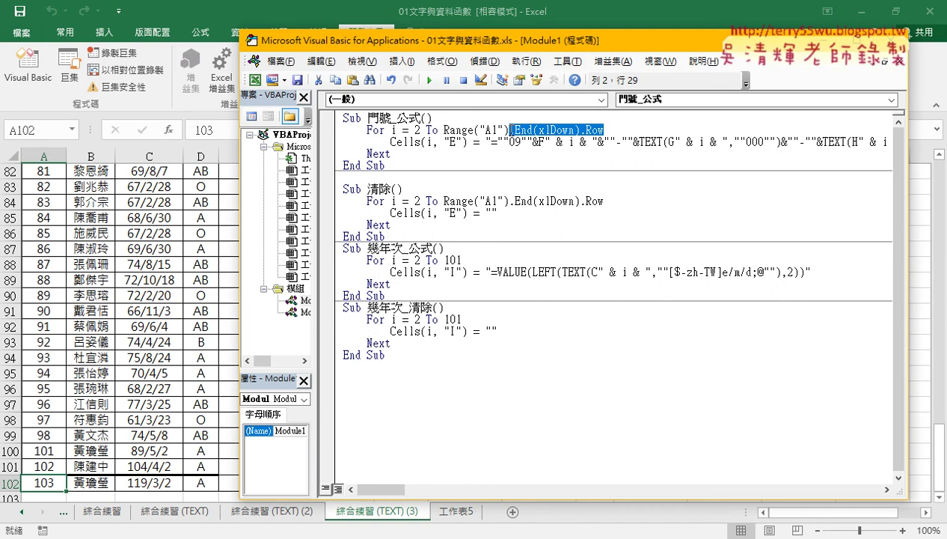
text(.)
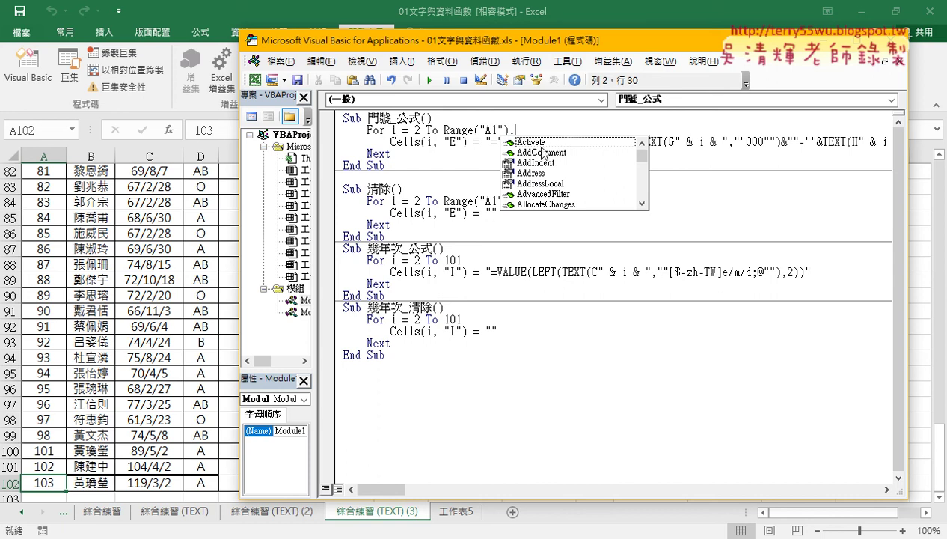
Step: Rebuild the loop bound as Range("A1").End(xlDown).Row using IntelliSense suggestions
mouse_move(642, 161)
mouse_down()
mouse_move(640, 196)
mouse_move(642, 149)
mouse_up()
text(E)
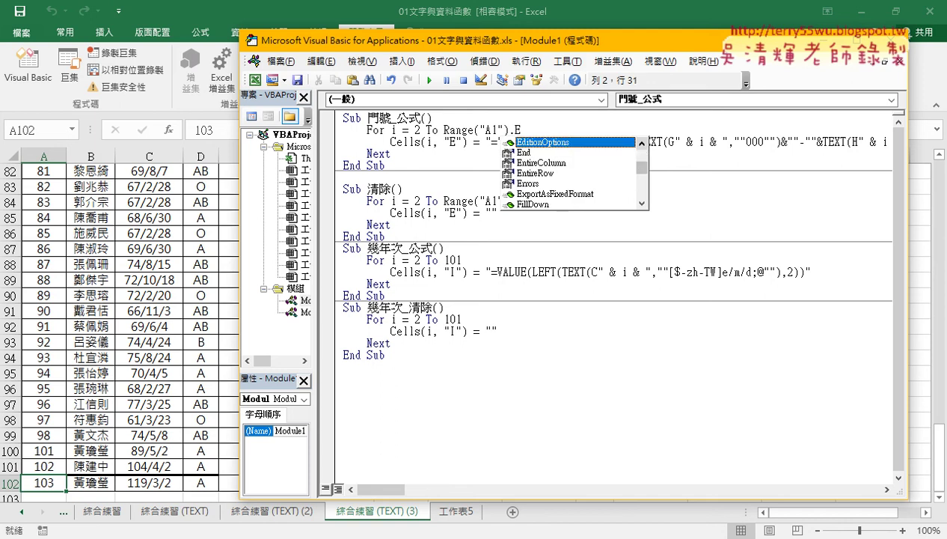
key(Down)
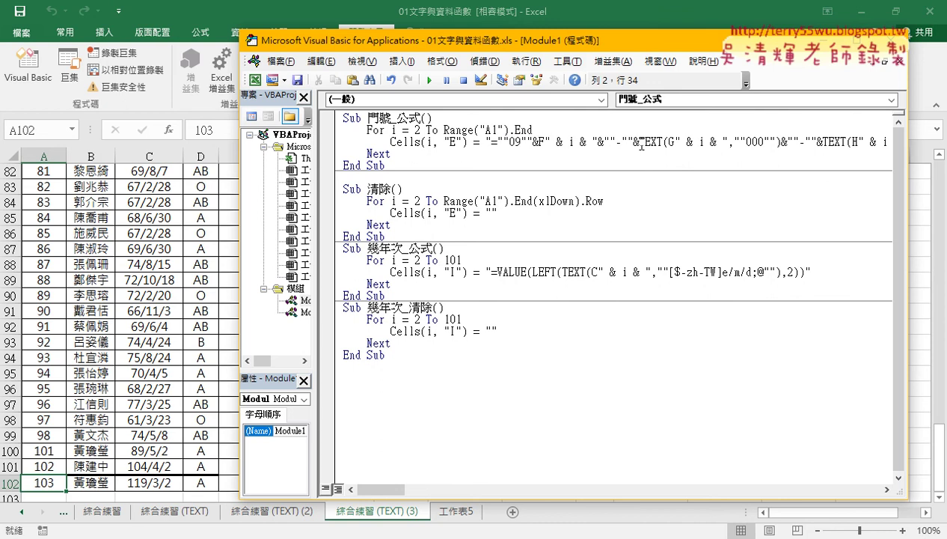
text((xlDown )
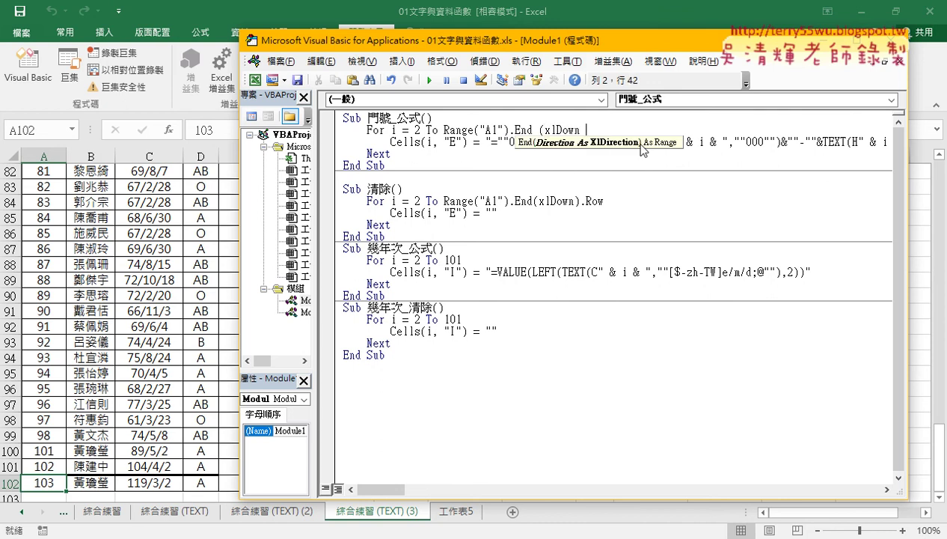
text().)
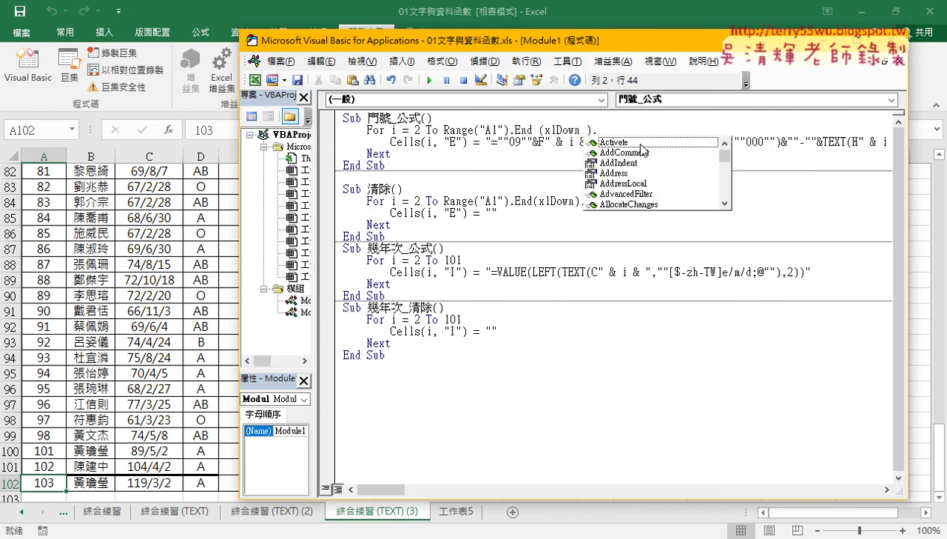
text(row)
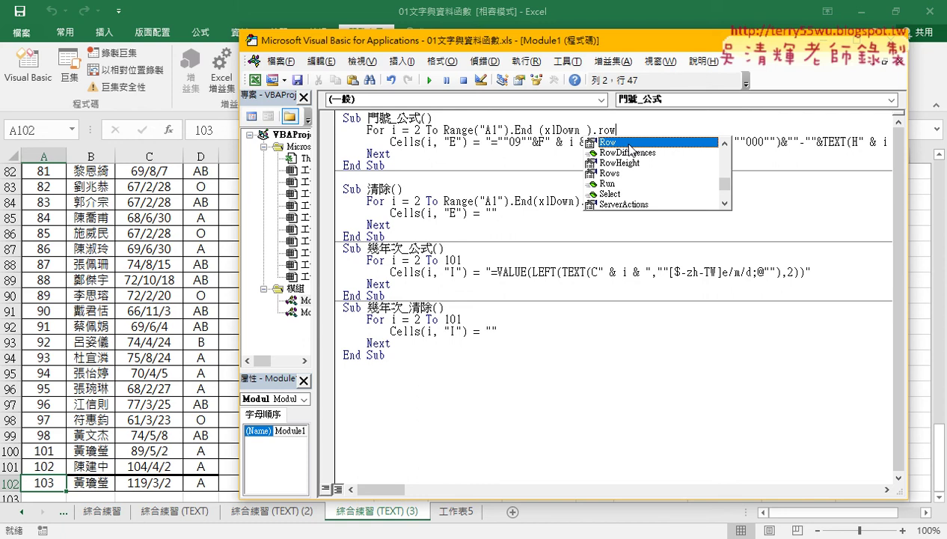
double_click(630, 147)
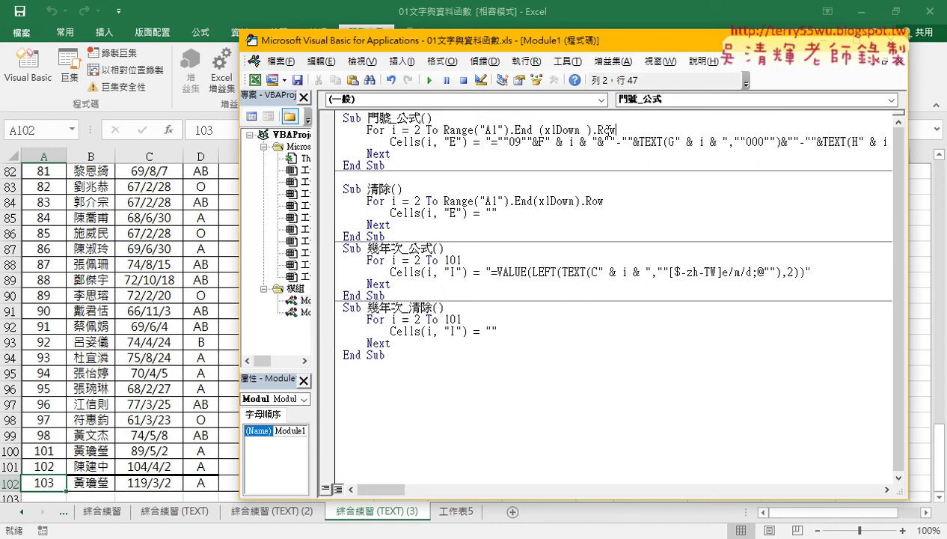
click(608, 130)
Step: Open the Microsoft Docs help page for the Range.Row property with F1
key(F1)
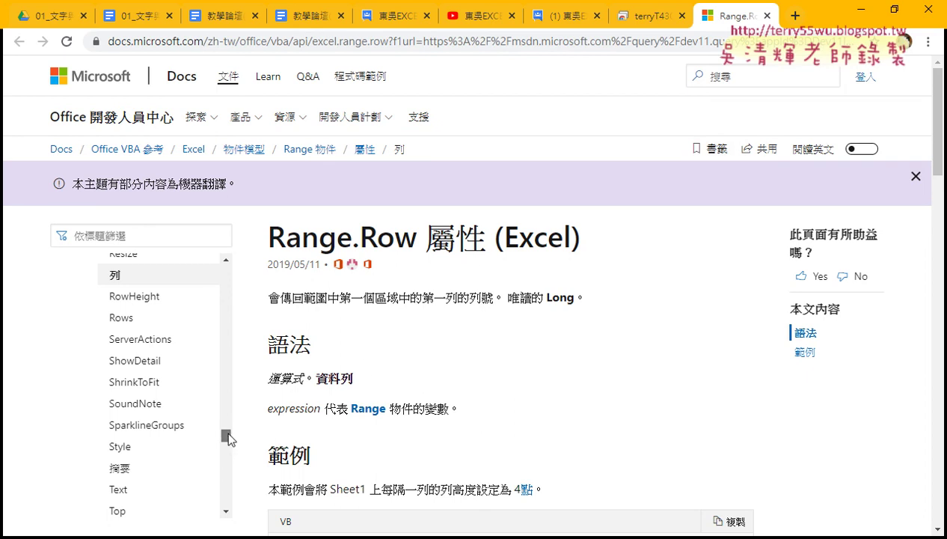
drag(226, 437, 230, 392)
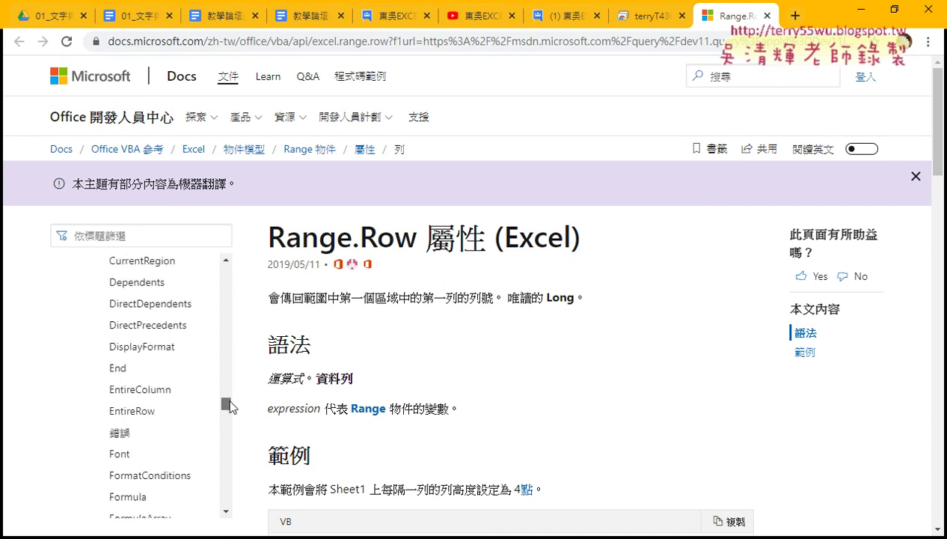